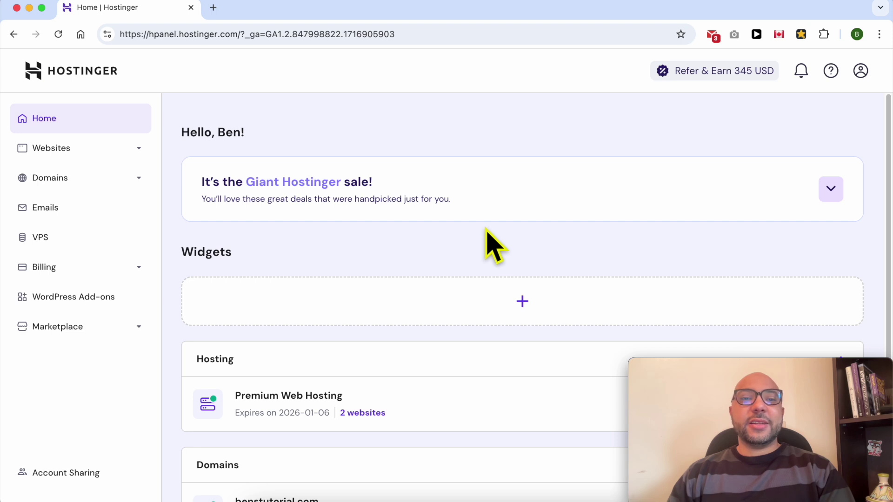
Step: Open the benstutorial.com website from the hosting account's websites list for editing in the website builder
left_click(84, 148)
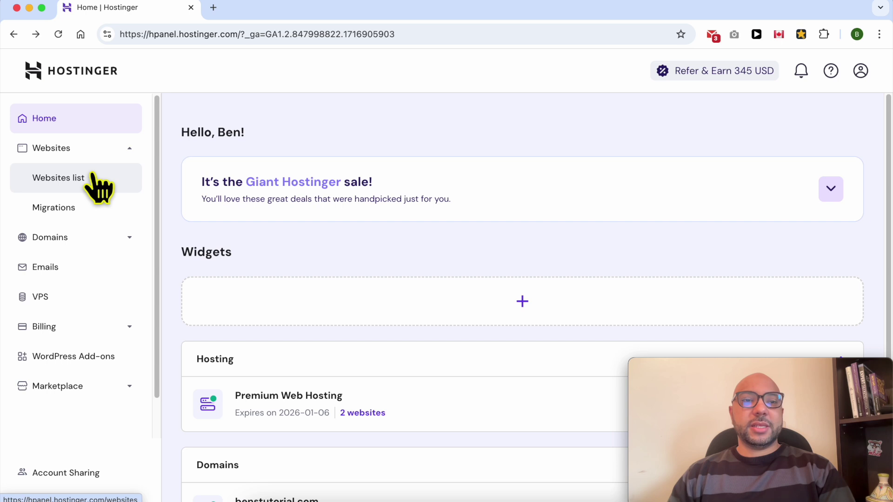
left_click(98, 186)
left_click_drag(714, 371, 639, 7)
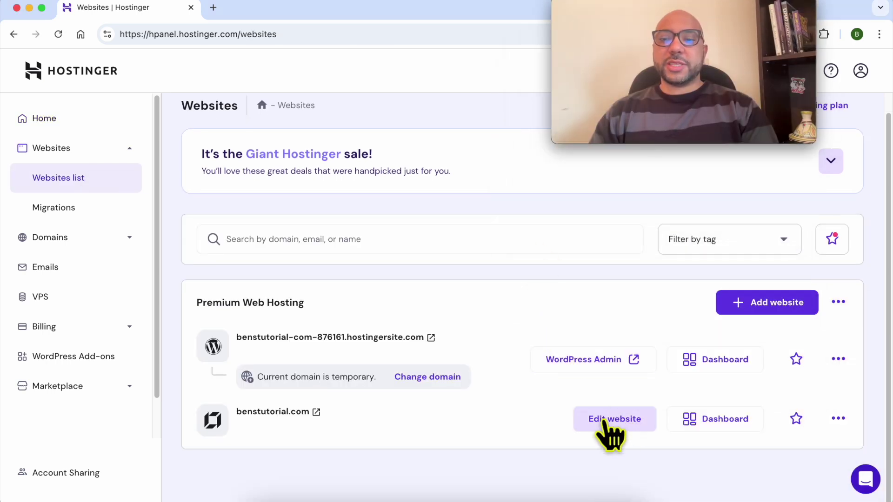
double_click(354, 434)
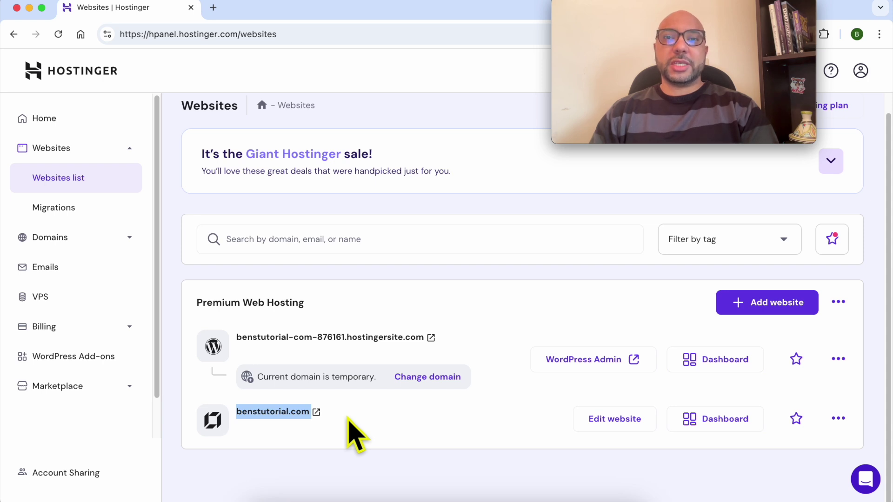
left_click(351, 418)
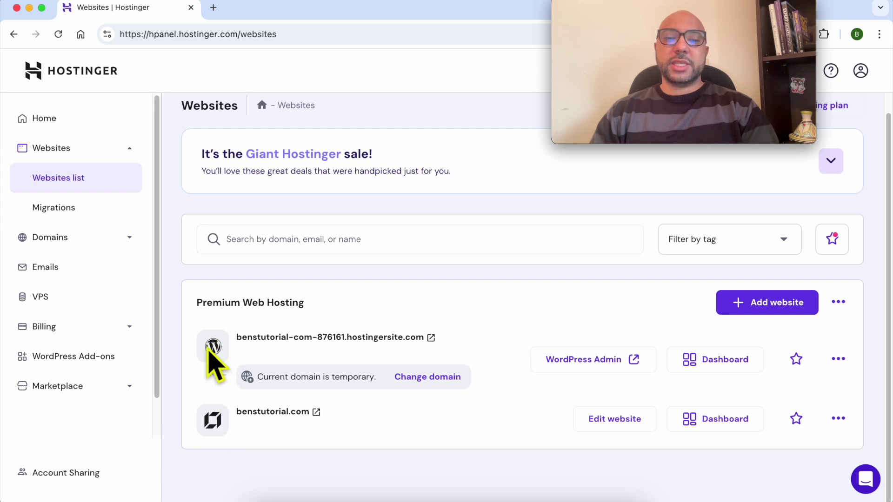
triple_click(455, 353)
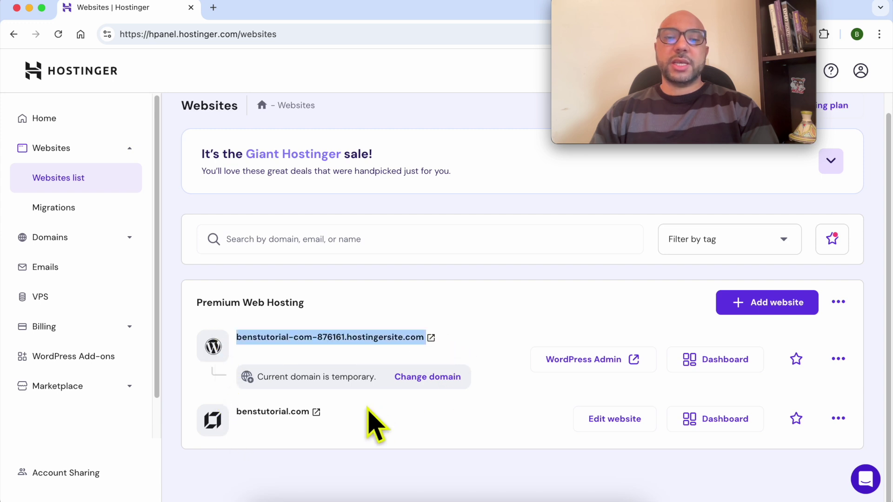
triple_click(374, 424)
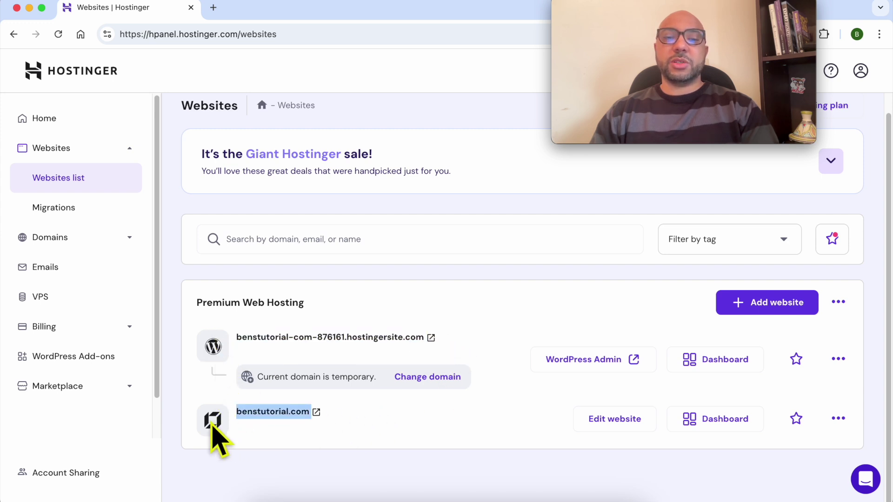
left_click(442, 425)
left_click(598, 425)
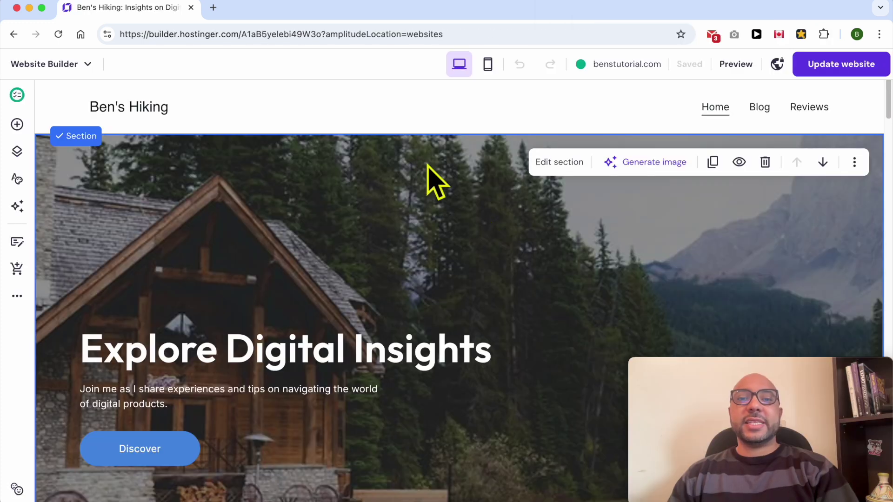
Step: Add a sticky bar above the header reading "JOIN FELLOW HIKERS ON EPIC TRAILS! CALL" followed by the contact phone number
left_click(354, 105)
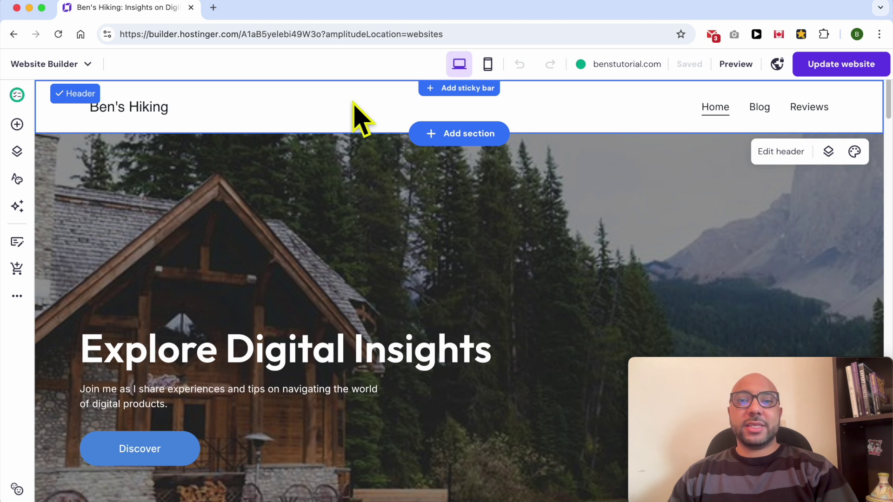
left_click(442, 91)
double_click(395, 91)
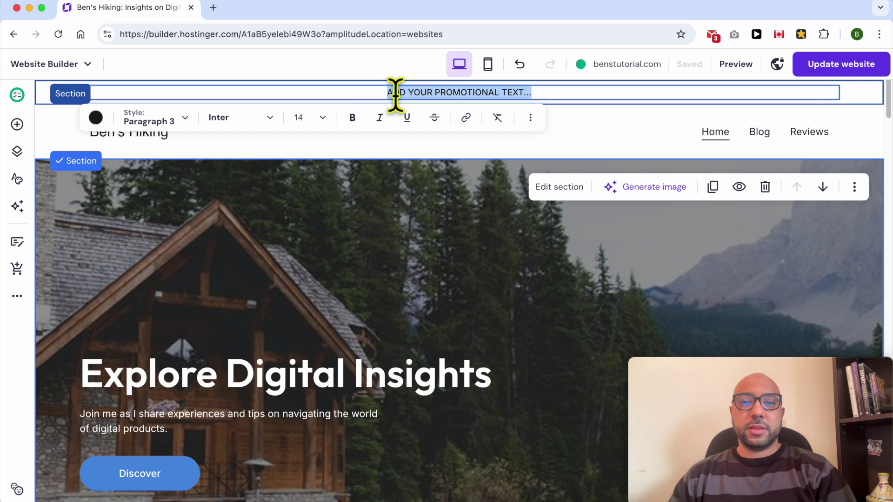
type("JOIN FELLOW HIKERS ON EPIC TRAILS! CALL +123456789")
Step: Color the whole promotional text in the sticky bar red, using #e84b4b
left_click_drag(325, 92, 295, 97)
left_click(615, 86)
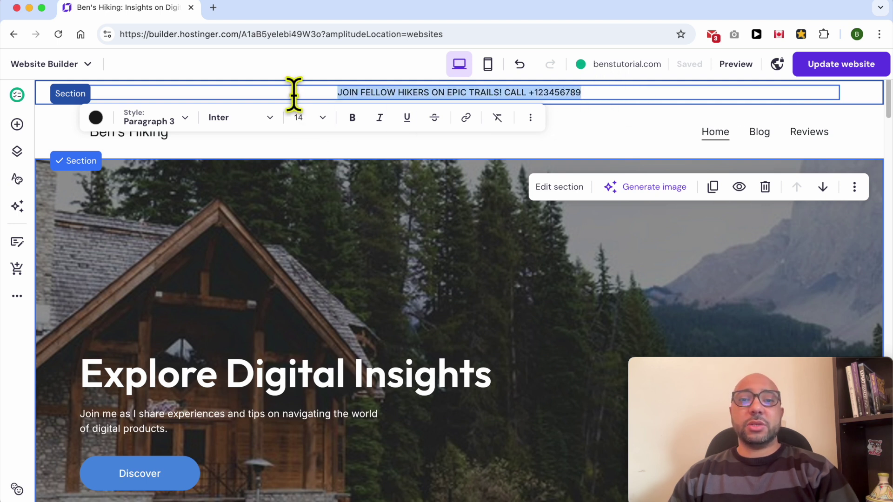
left_click(96, 119)
left_click_drag(123, 235, 183, 220)
left_click(217, 226)
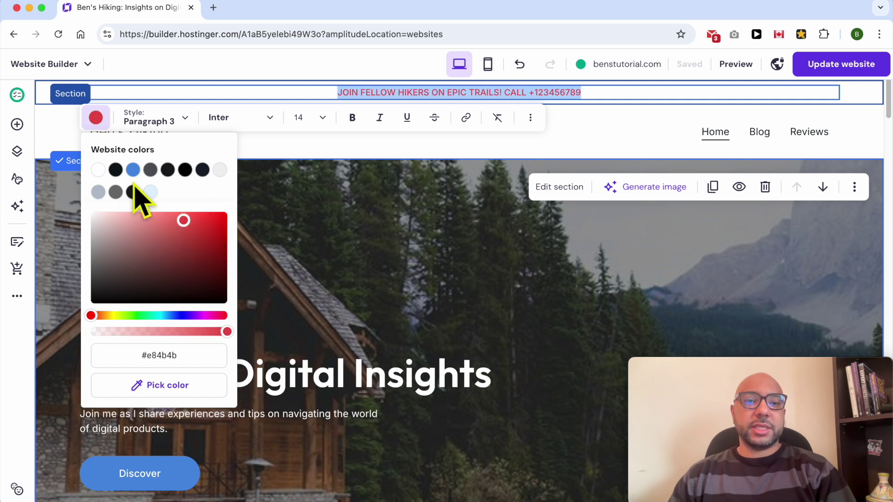
Step: Try Heading 2 and Heading 4 on the sticky bar text, and settle on the Heading 5 style
left_click(155, 119)
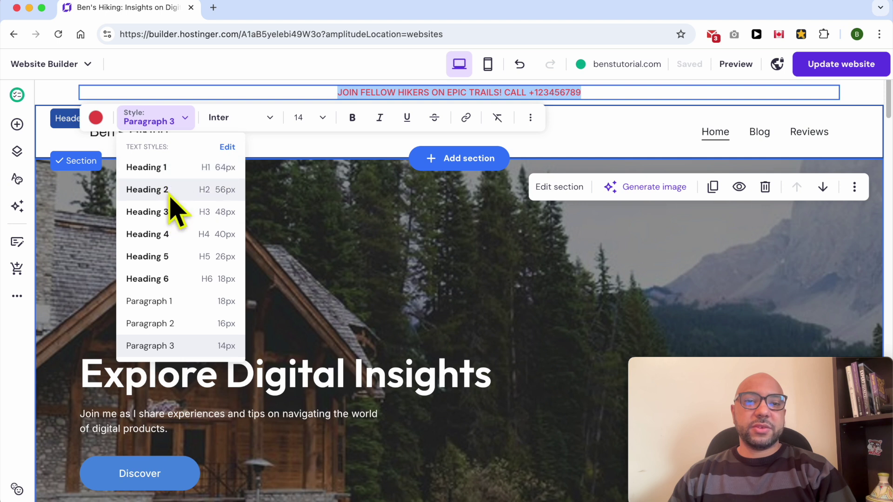
left_click(176, 190)
left_click(166, 161)
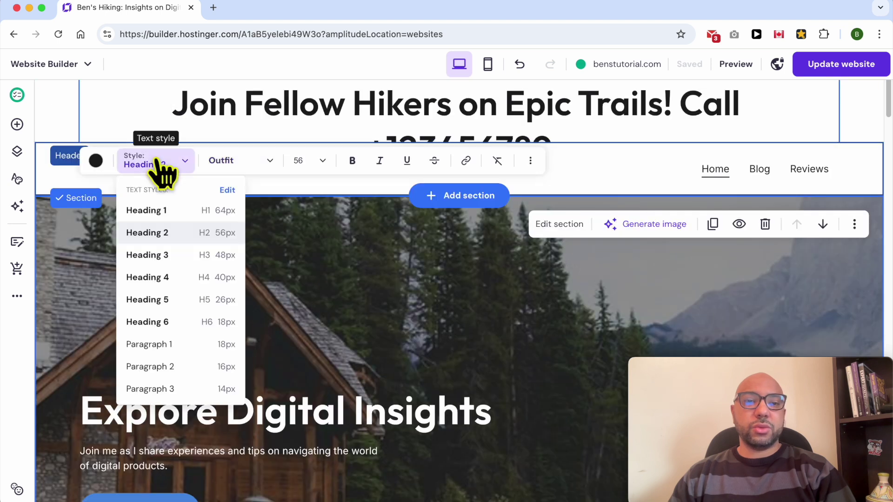
left_click(175, 275)
left_click(165, 132)
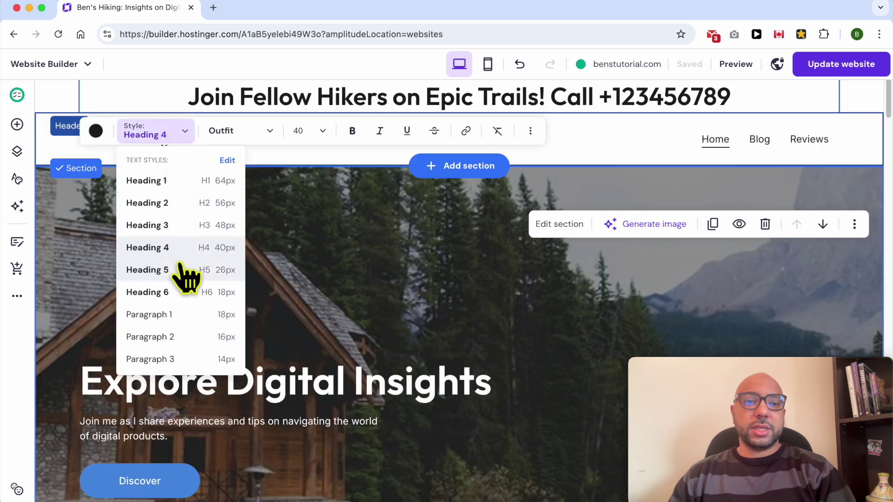
left_click(179, 270)
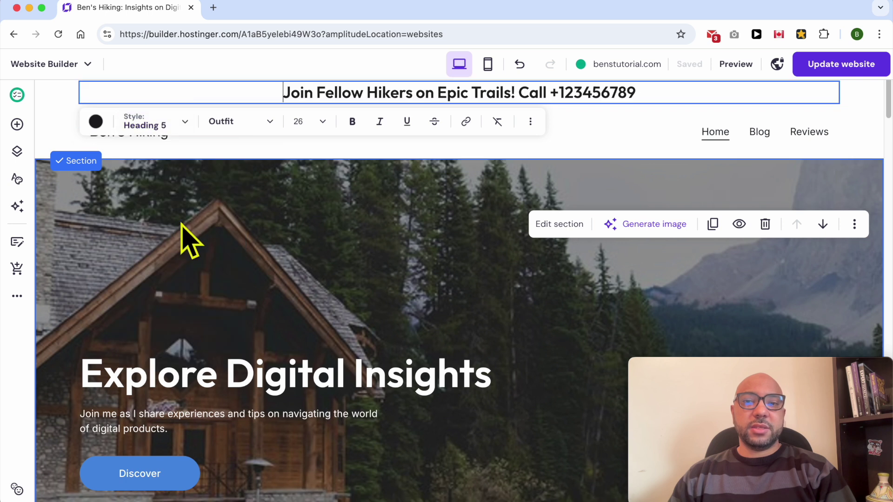
Step: Change the sticky bar text's font to Roboto Regular
left_click(249, 123)
mouse_move(266, 193)
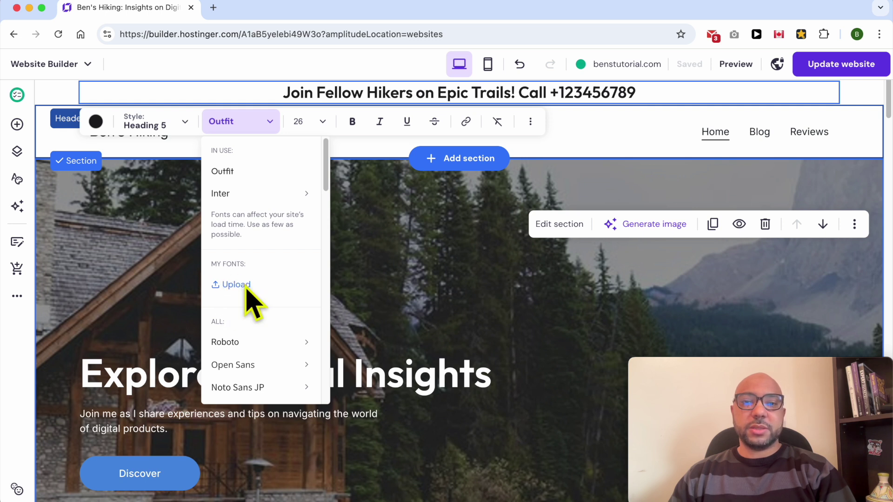
left_click(233, 284)
key("Escape")
mouse_move(246, 343)
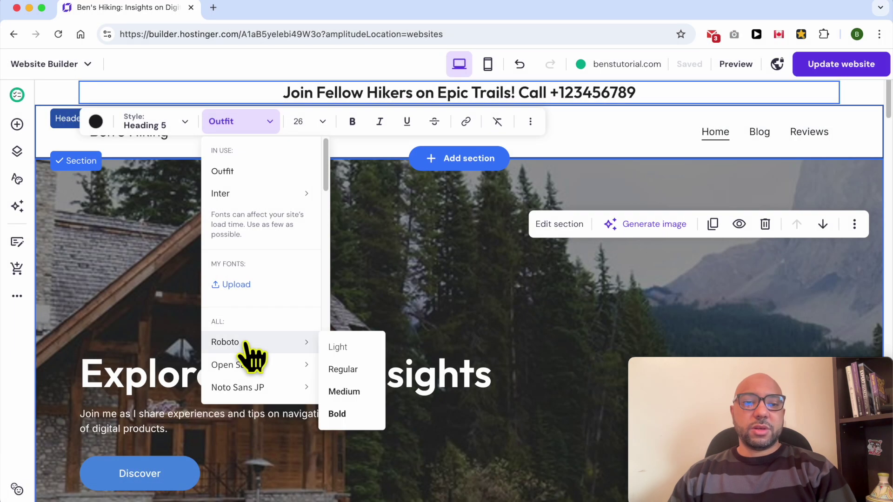
left_click(353, 368)
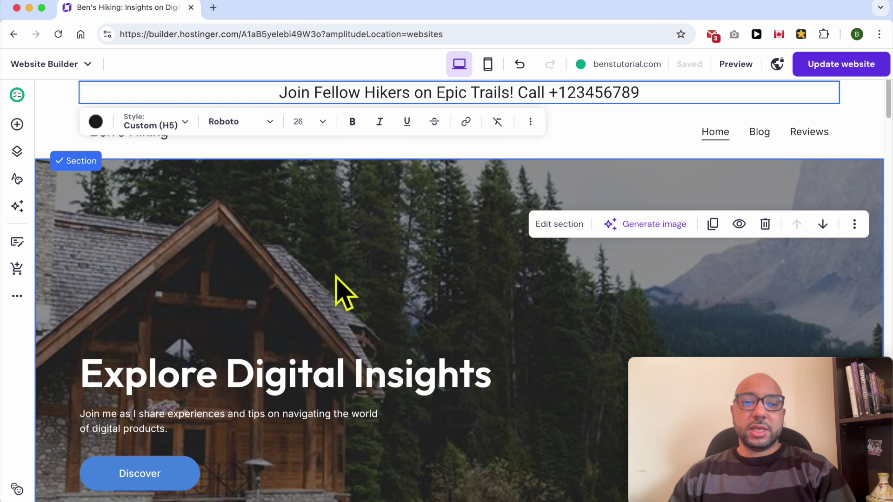
Step: Select the whole sticky bar text, browse the other available fonts, and set the font size to 32
triple_click(325, 93)
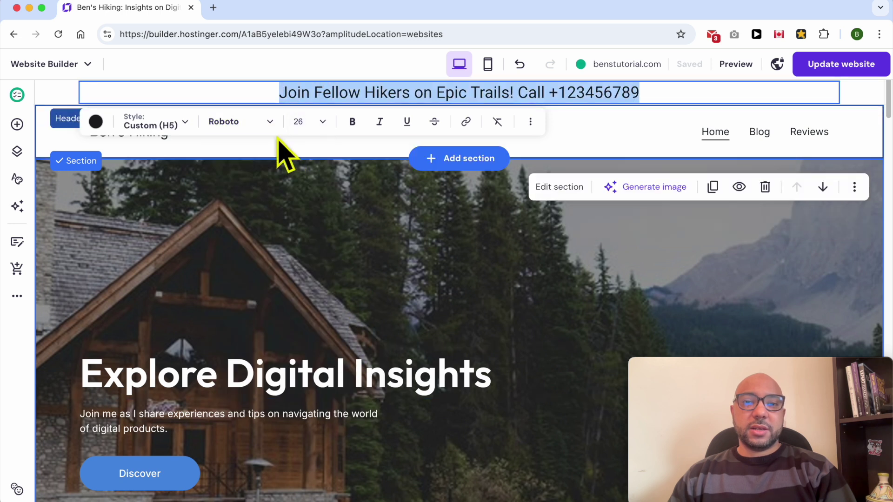
left_click(245, 123)
scroll(270, 367, "down", 3)
scroll(272, 372, "down", 10)
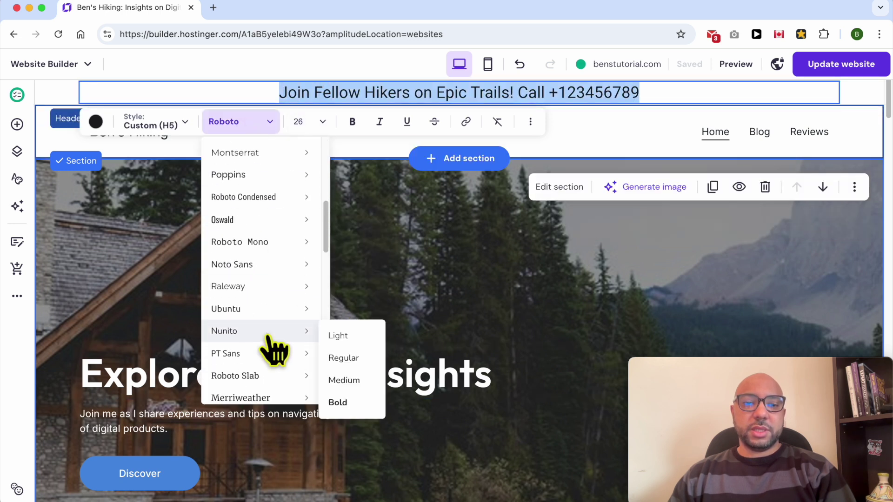
scroll(269, 319, "up", 15)
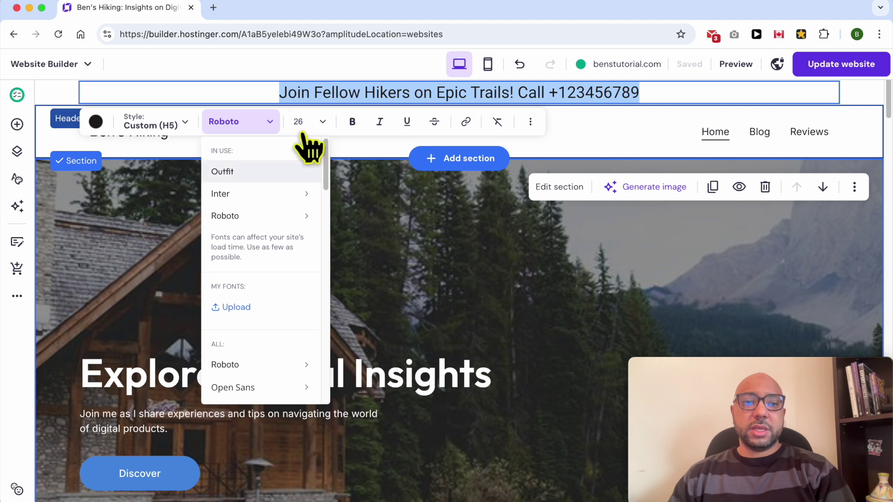
left_click(314, 120)
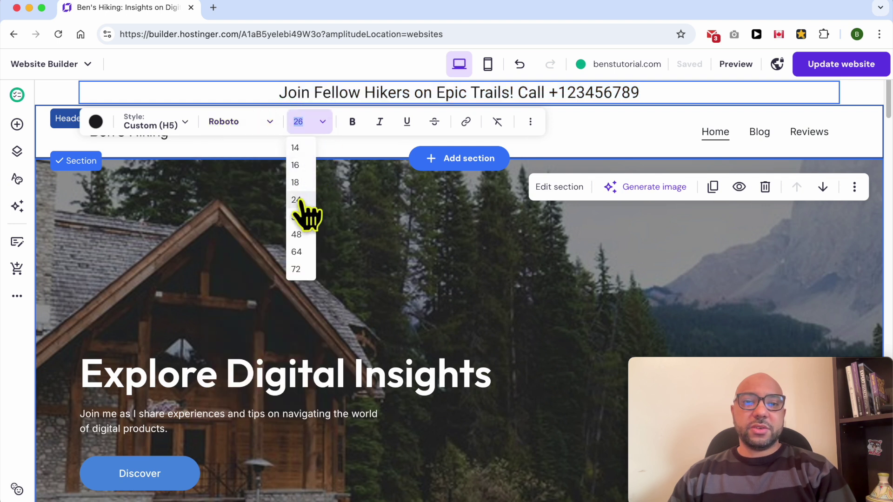
left_click(296, 217)
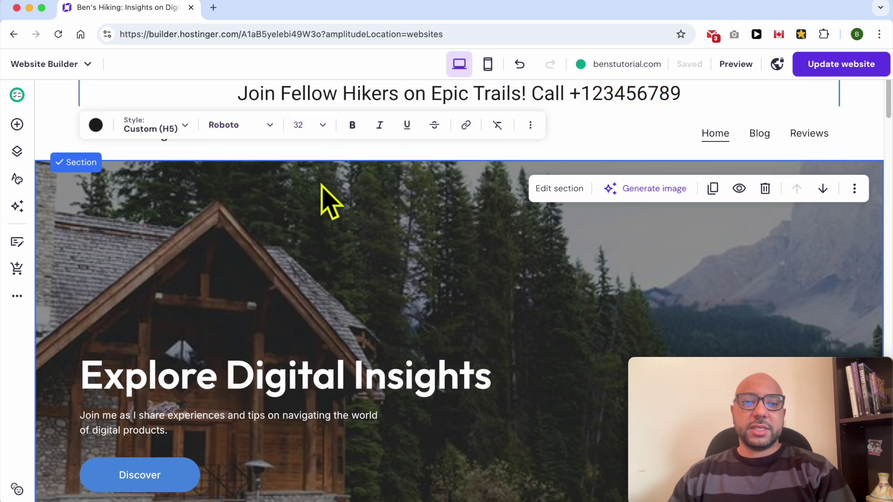
Step: Try bold, italic, underline and strikethrough on the sticky bar text, turning each one off again
left_click(352, 127)
left_click(352, 125)
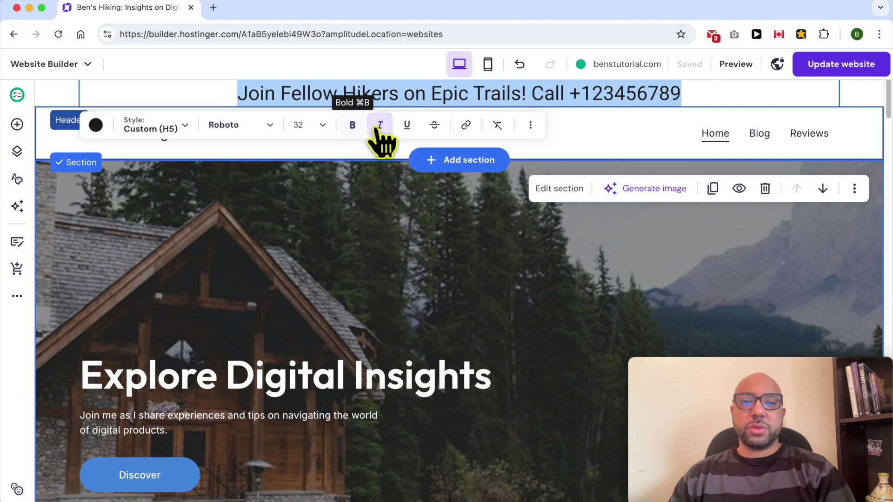
left_click(380, 126)
left_click(407, 126)
left_click(384, 128)
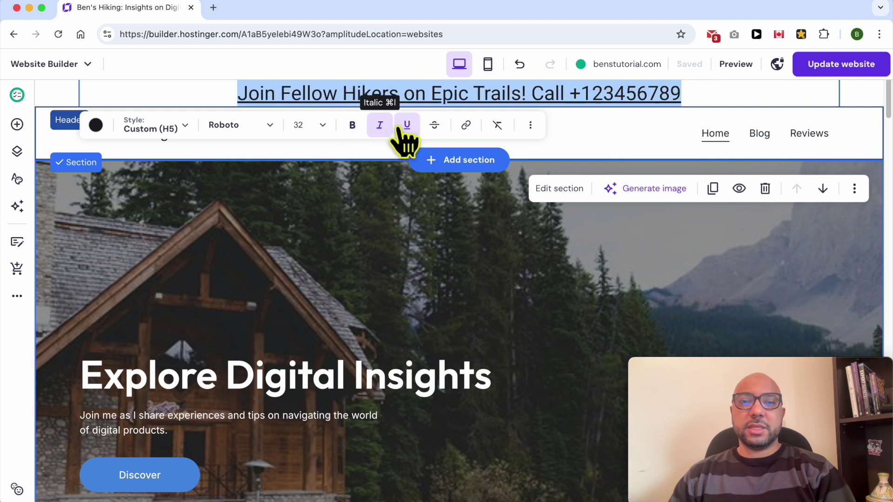
left_click(407, 127)
left_click(434, 126)
left_click(434, 124)
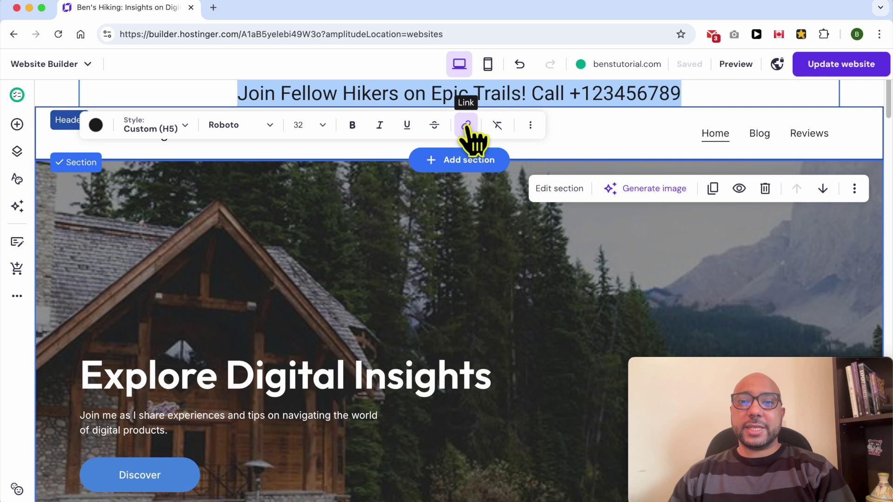
Step: Select only the phone number at the end of the sticky bar text and copy it
left_click_drag(686, 93, 574, 93)
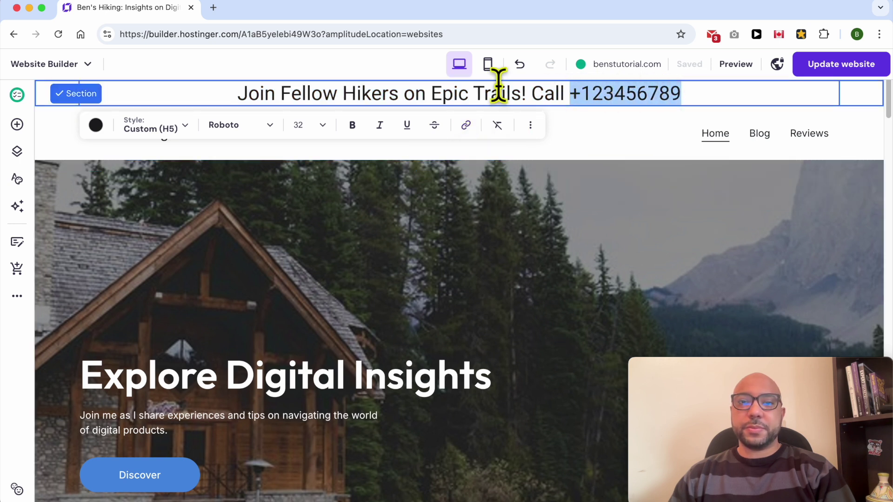
left_click(701, 116)
left_click(618, 96)
left_click_drag(571, 93, 681, 93)
key("super+c")
right_click(638, 95)
left_click(629, 194)
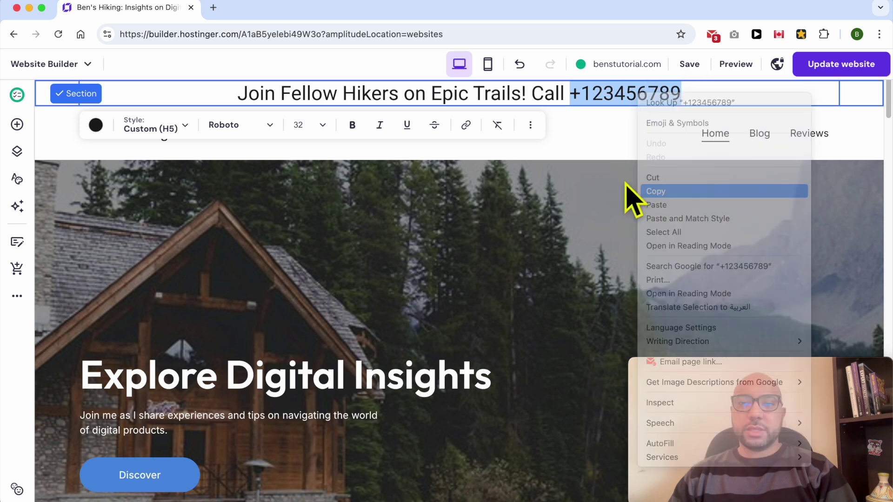
Step: Turn the selected number into a link of type Phone number, paste the copied phone number as its target, and save it
left_click(467, 126)
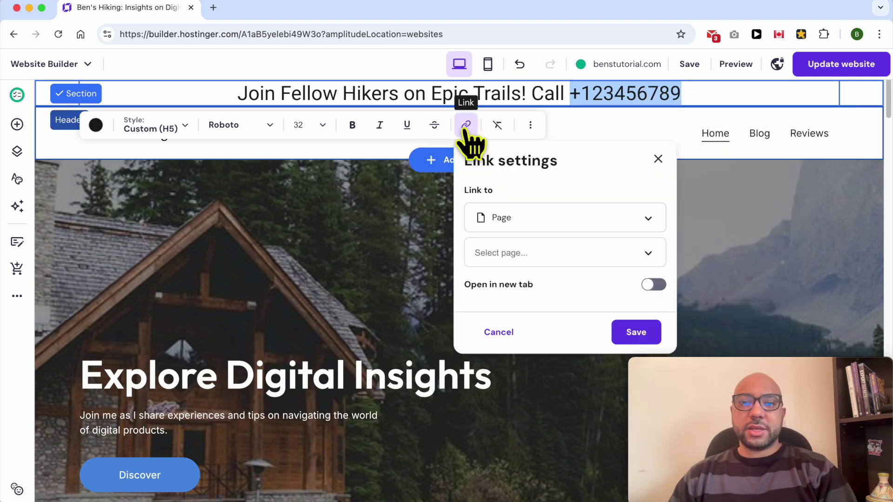
left_click(525, 217)
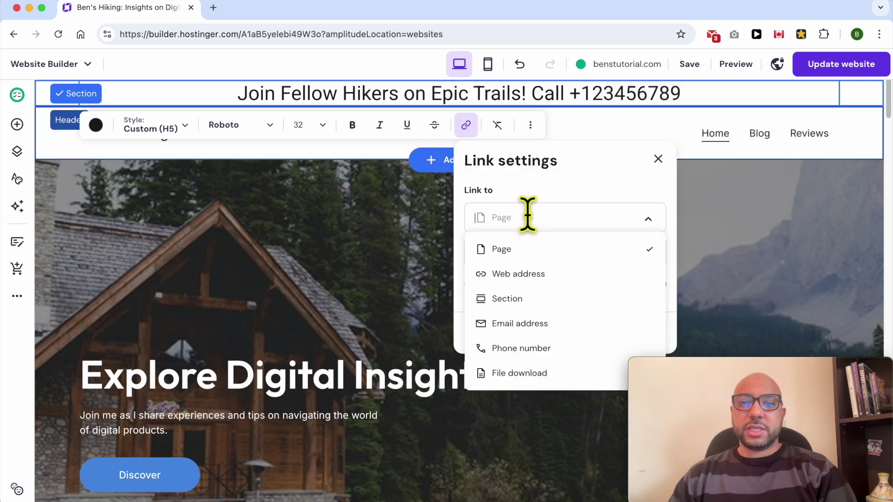
left_click(537, 356)
right_click(541, 252)
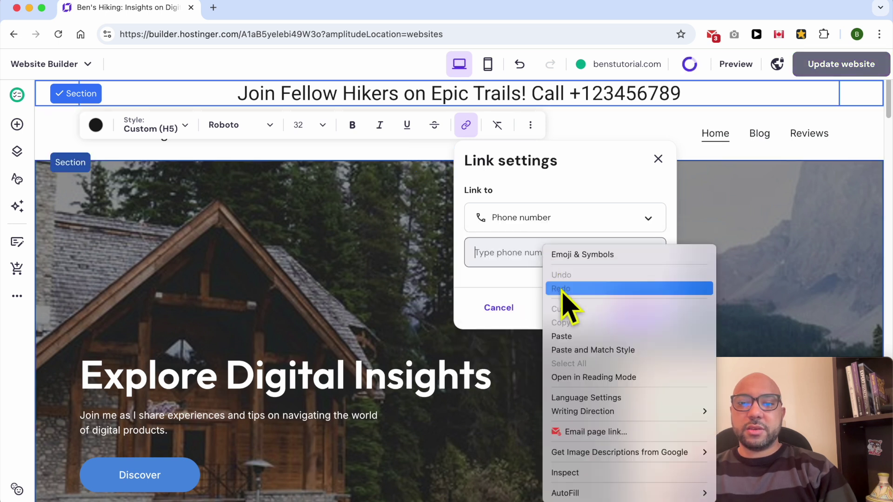
left_click(572, 335)
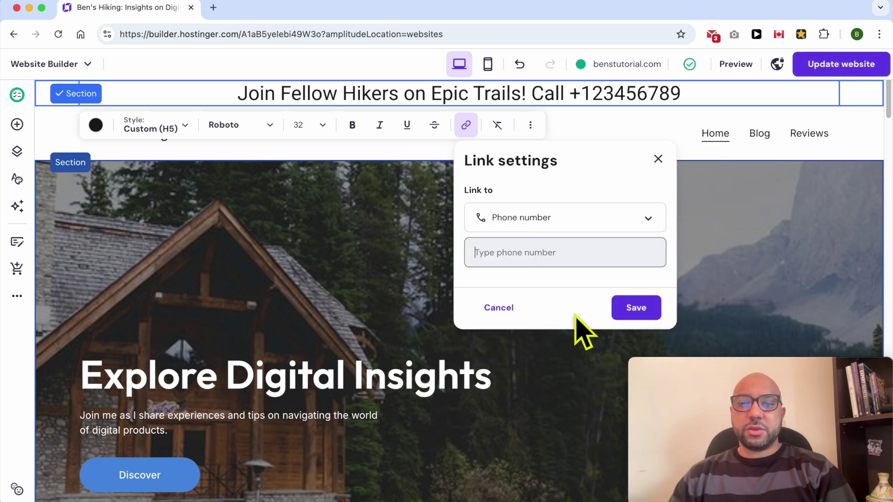
left_click(636, 308)
left_click(634, 219)
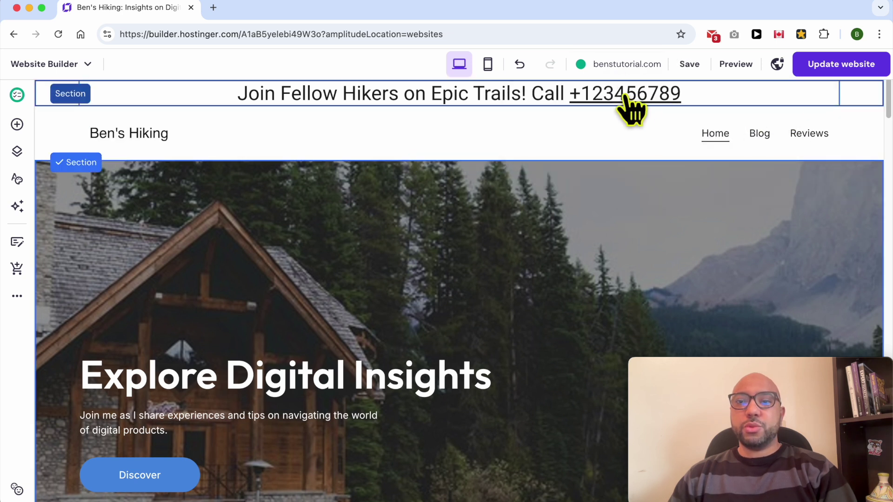
Step: Try the Slide, Scale and Fade animations on the whole sticky bar text and return it to Slide
double_click(458, 96)
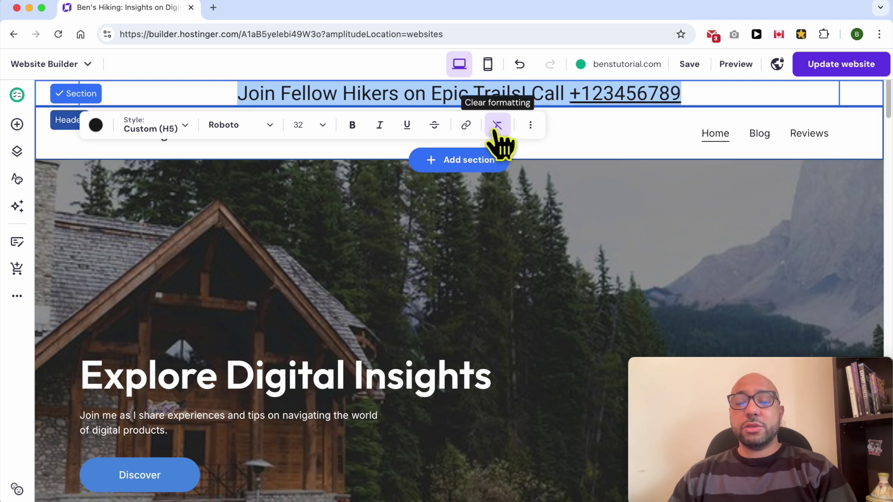
left_click(525, 128)
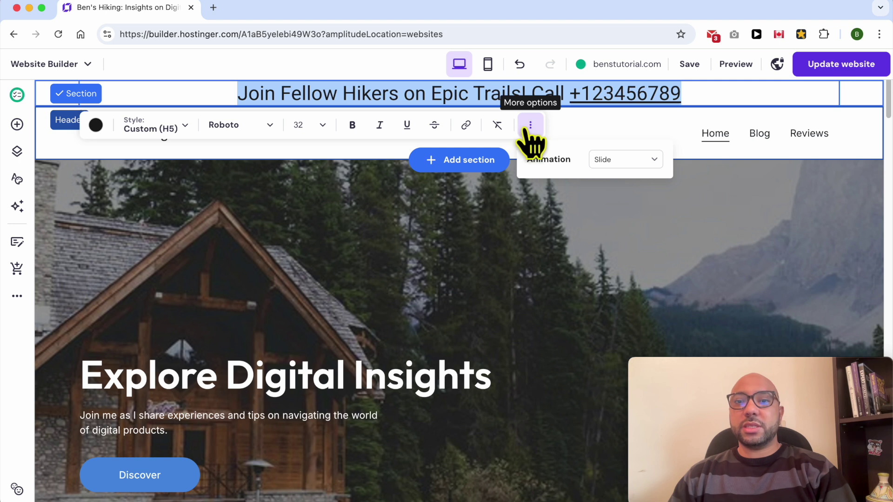
left_click(605, 161)
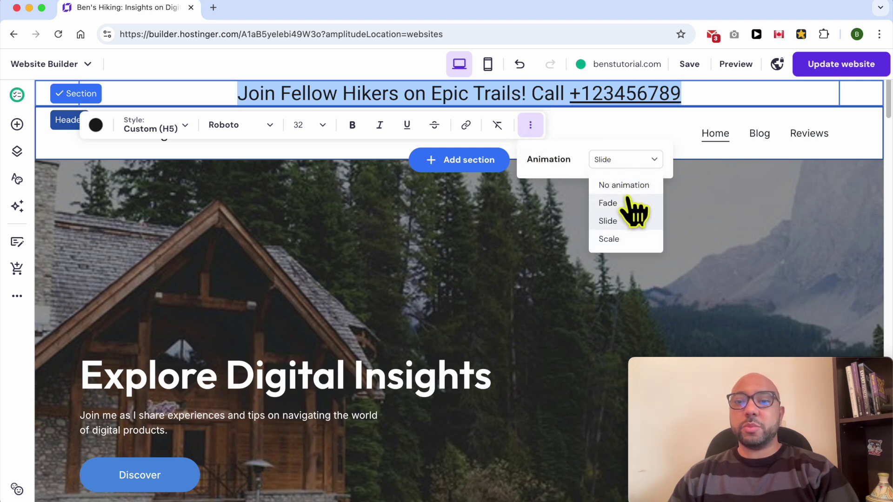
left_click(636, 219)
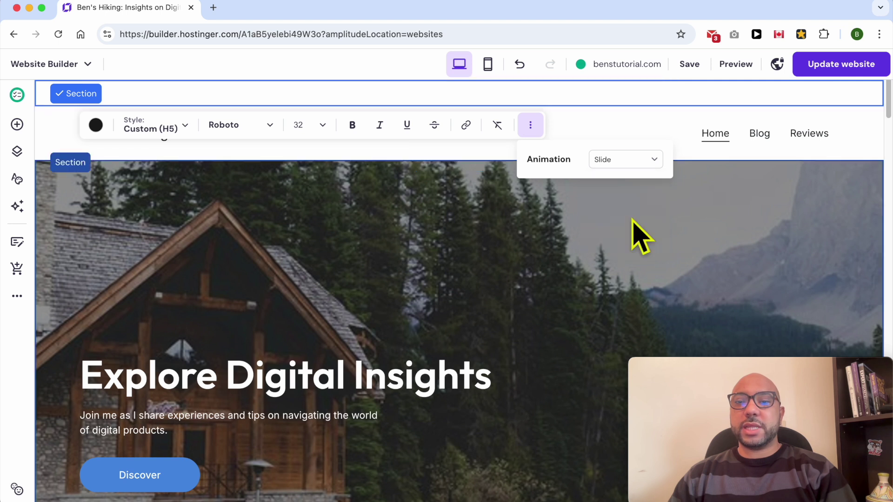
left_click(626, 164)
left_click(632, 238)
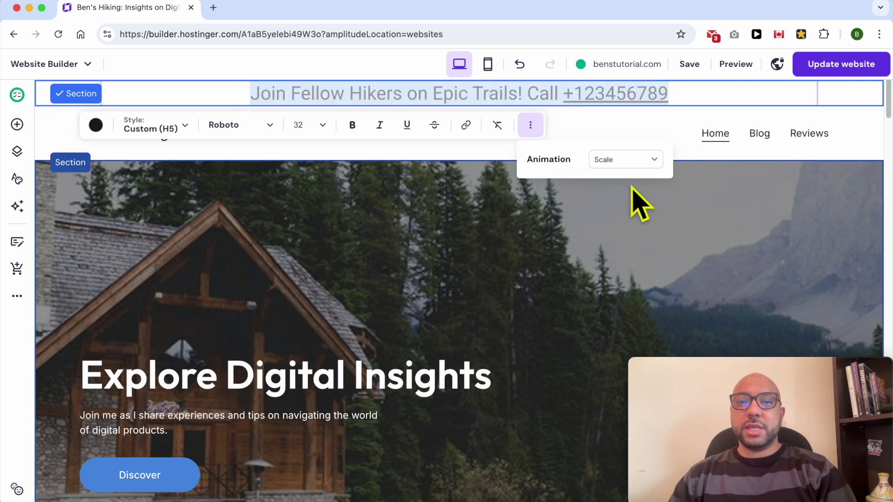
left_click(643, 164)
left_click(643, 203)
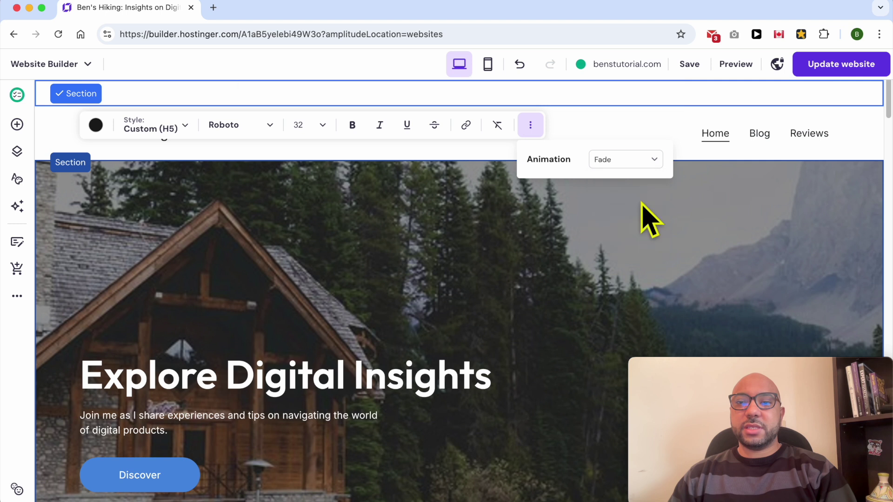
left_click(638, 164)
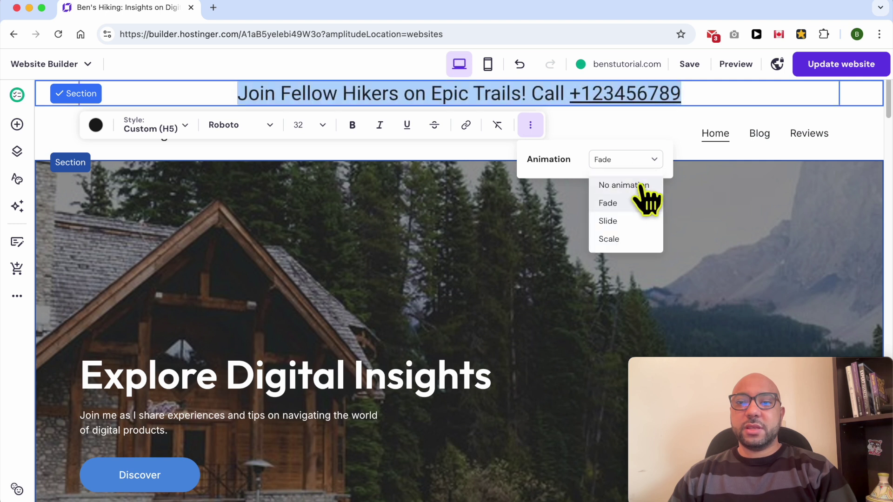
left_click(635, 221)
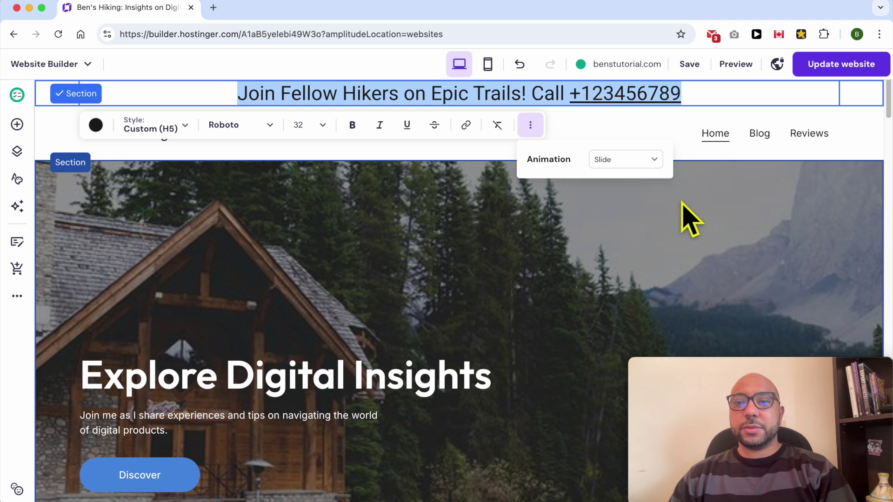
Step: Look at the sticky bar text selection and the section's background settings, closing them without a change
left_click_drag(699, 94, 221, 90)
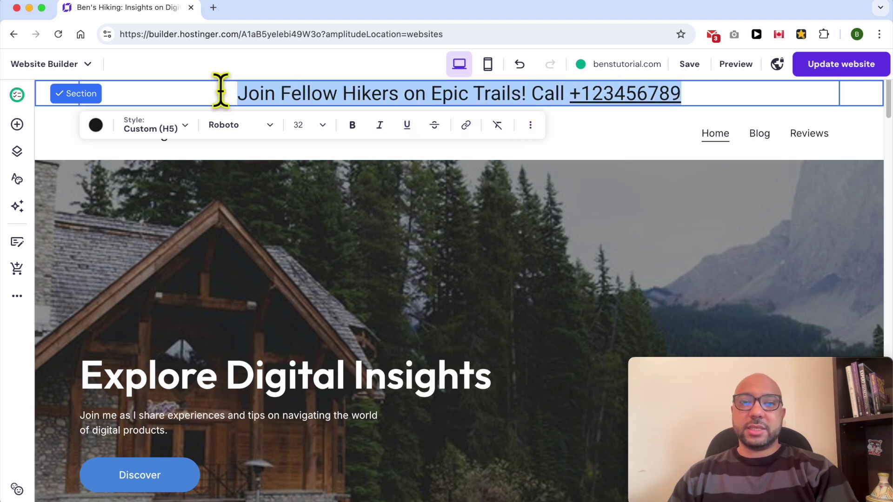
left_click(860, 93)
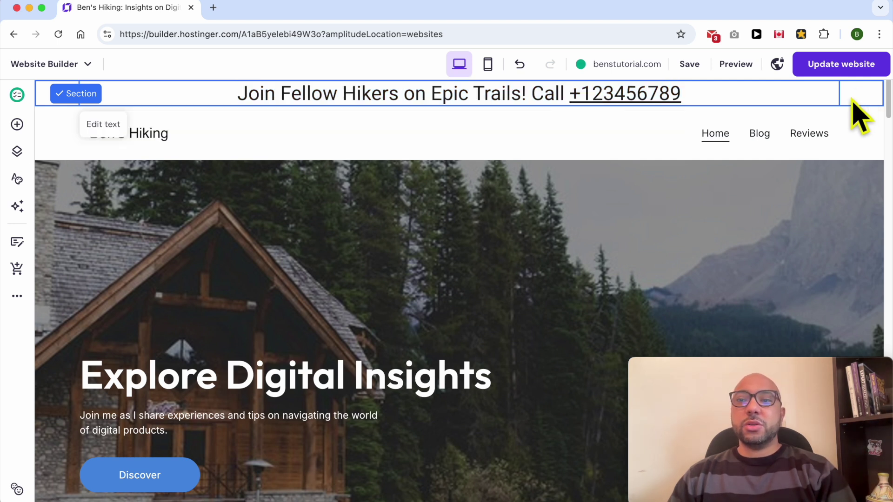
left_click(866, 100)
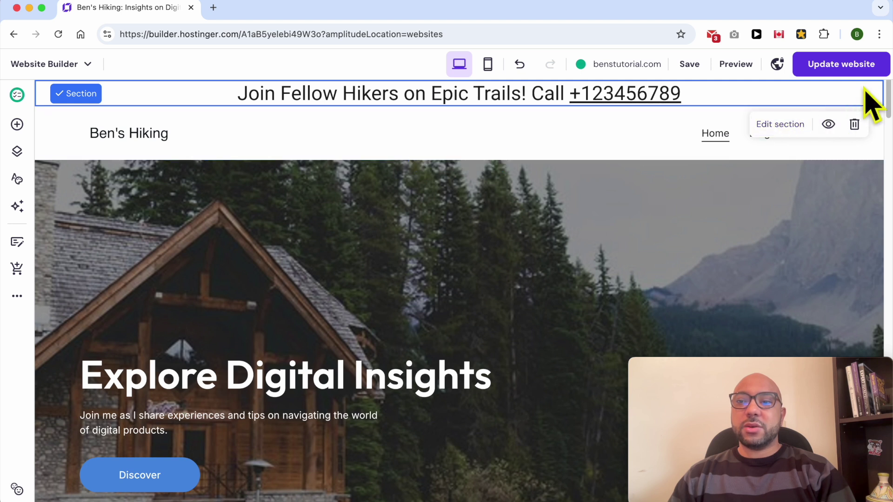
left_click(767, 135)
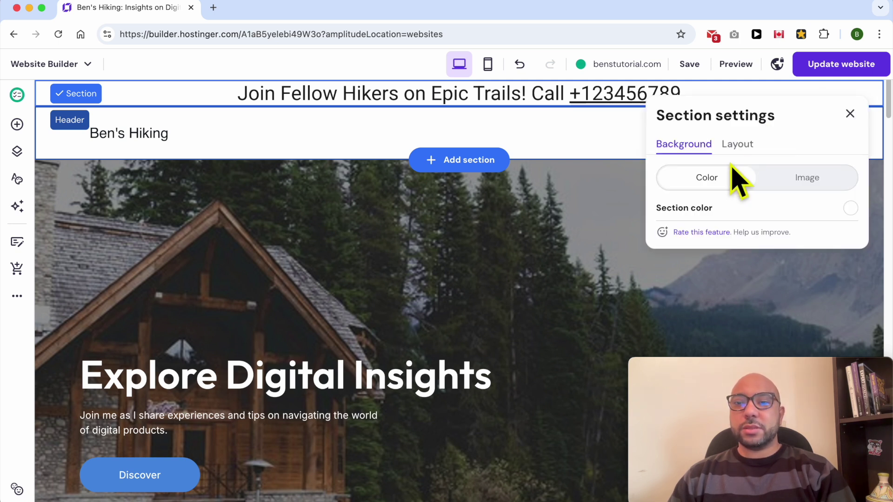
left_click(632, 209)
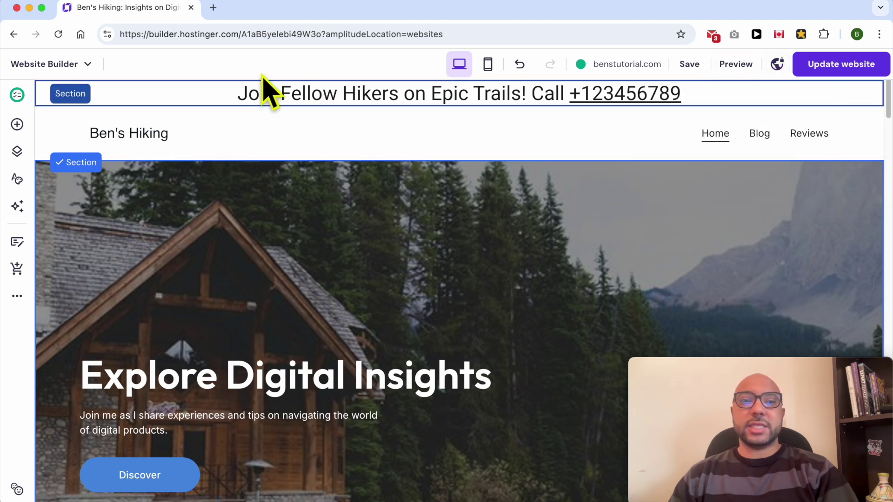
Step: Move the hero section with the cabin photo down one place on the home page
left_click(46, 92)
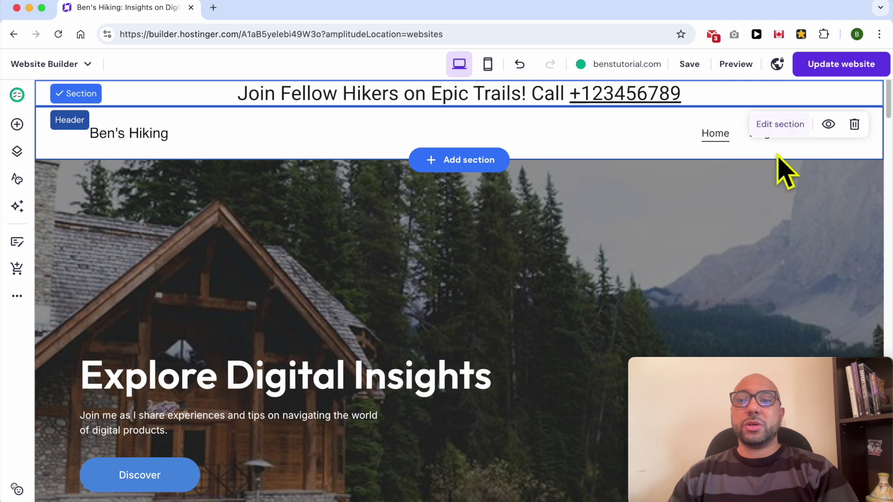
left_click(820, 207)
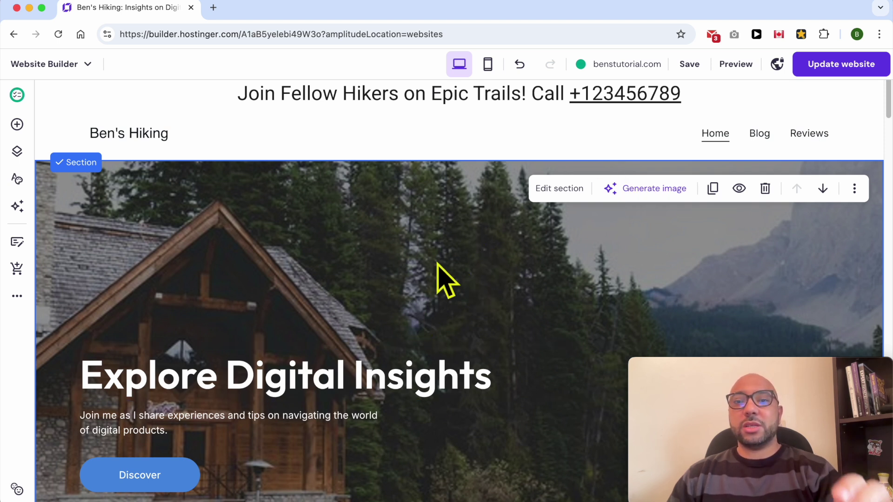
left_click(823, 189)
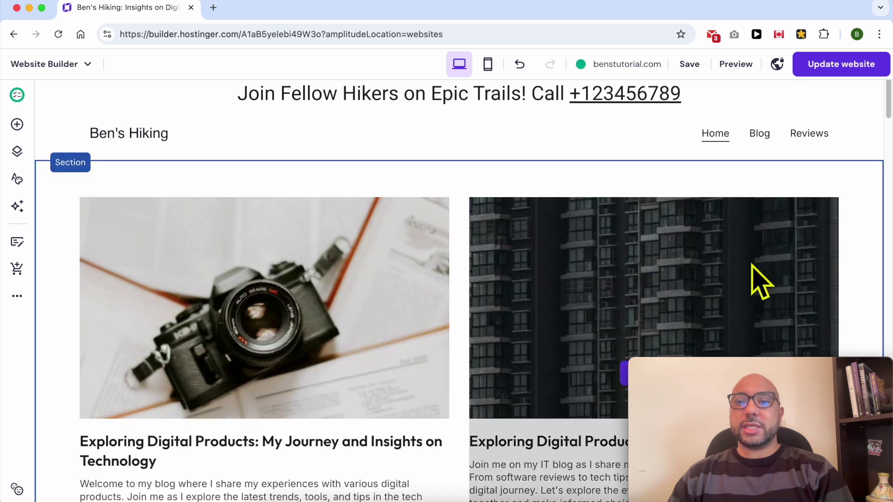
Step: Set the sticky bar section's background to the solid blue website color #4a90e2
left_click(46, 92)
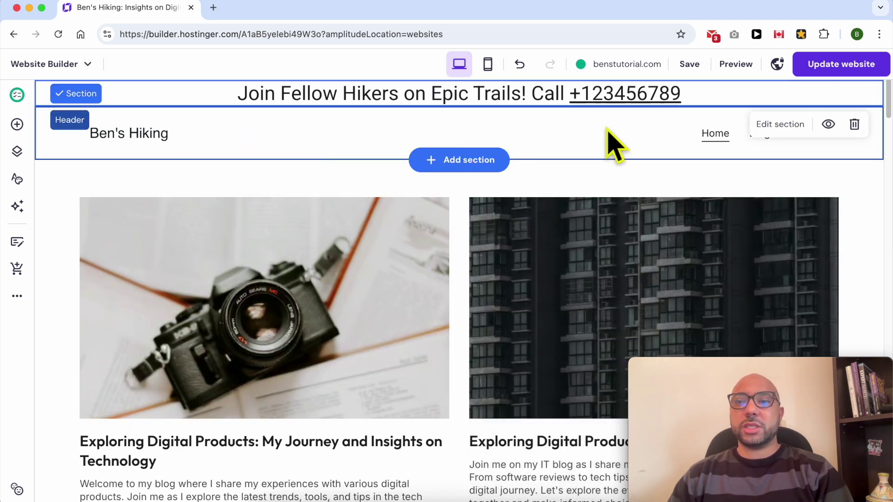
left_click(791, 133)
left_click_drag(784, 374, 425, 373)
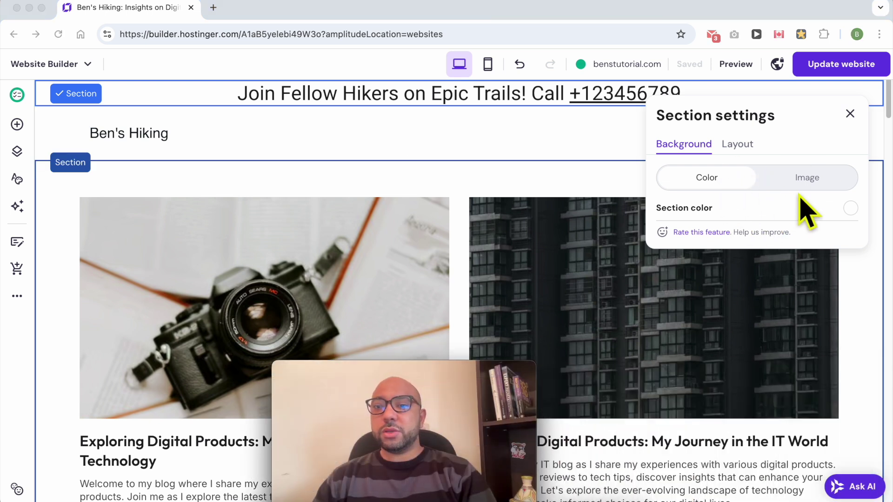
left_click(853, 211)
left_click(852, 209)
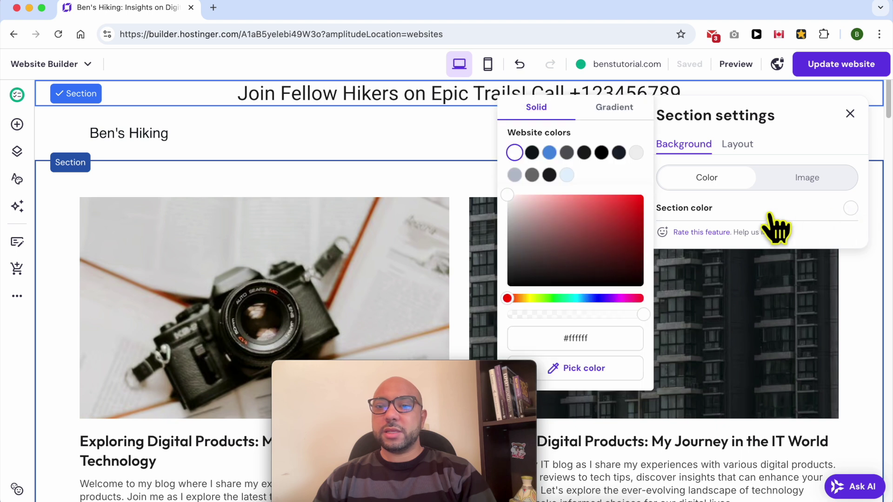
left_click(550, 153)
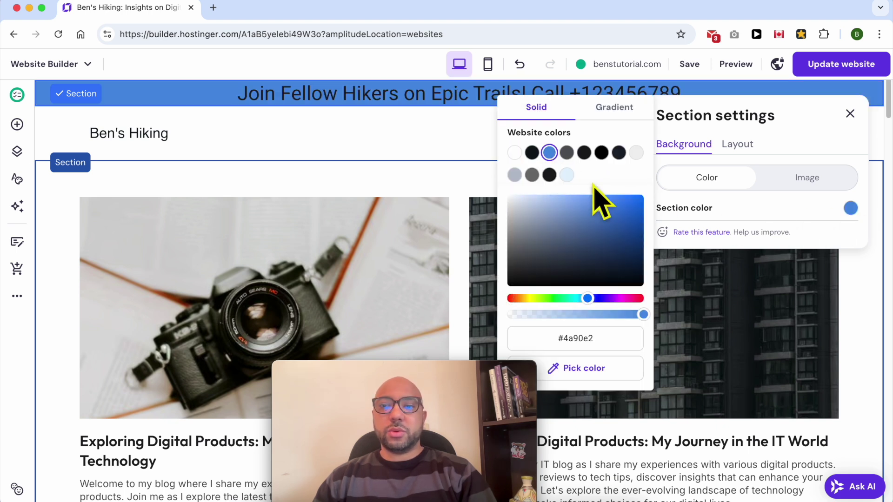
left_click(786, 205)
Step: Try an image background for the sticky bar section and look at the media library's sources for adding one
left_click(799, 181)
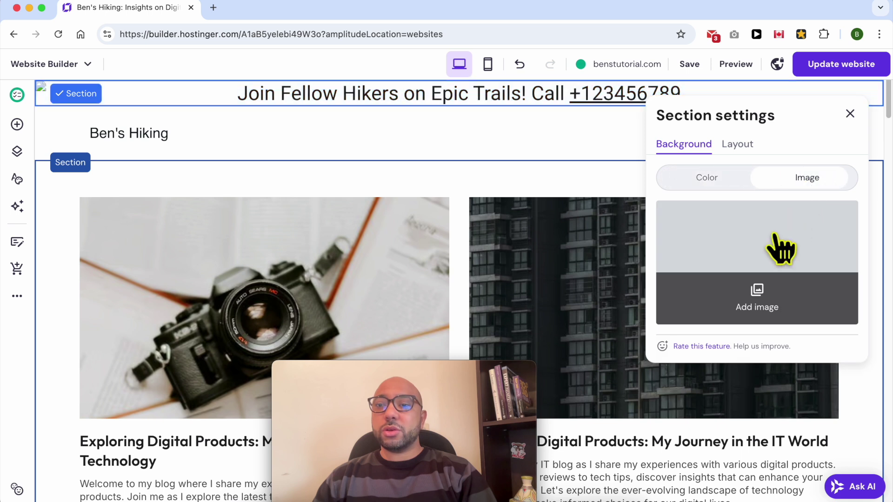
left_click(768, 298)
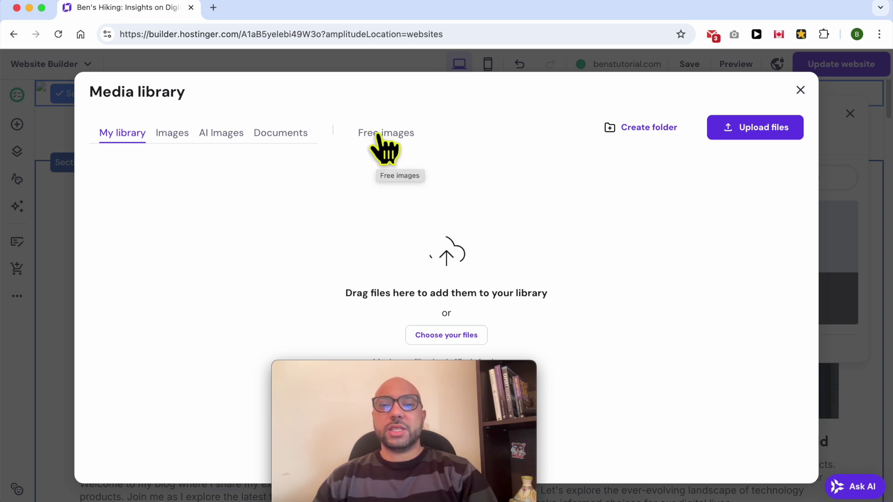
left_click(800, 90)
Step: Set the sticky bar section's height to 63 and switch its background back to the blue color
left_click(743, 145)
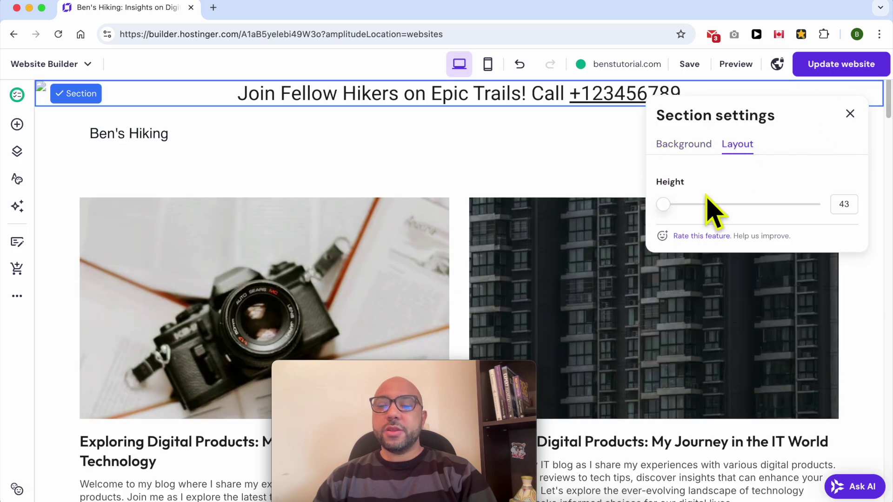
left_click_drag(665, 205, 714, 208)
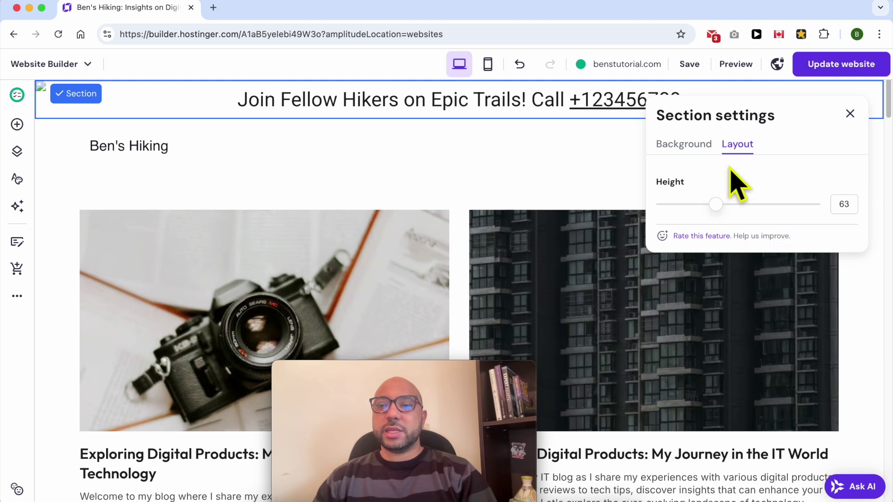
left_click(693, 146)
left_click(697, 179)
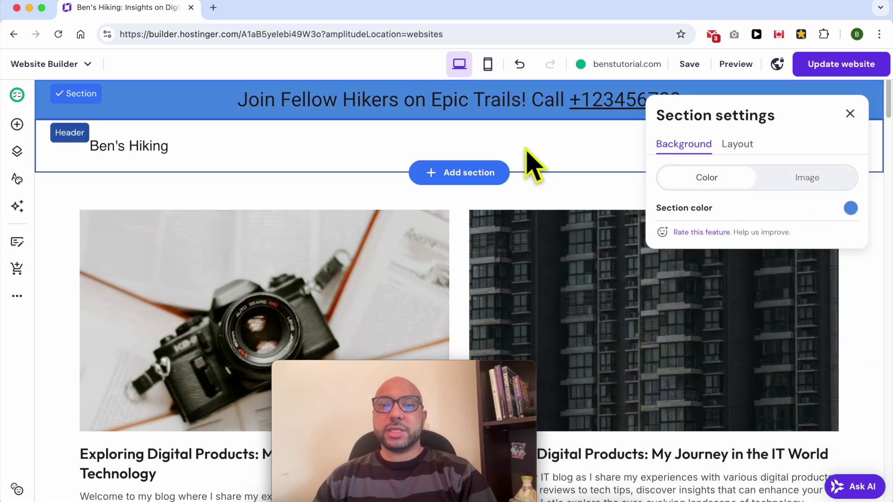
left_click(566, 140)
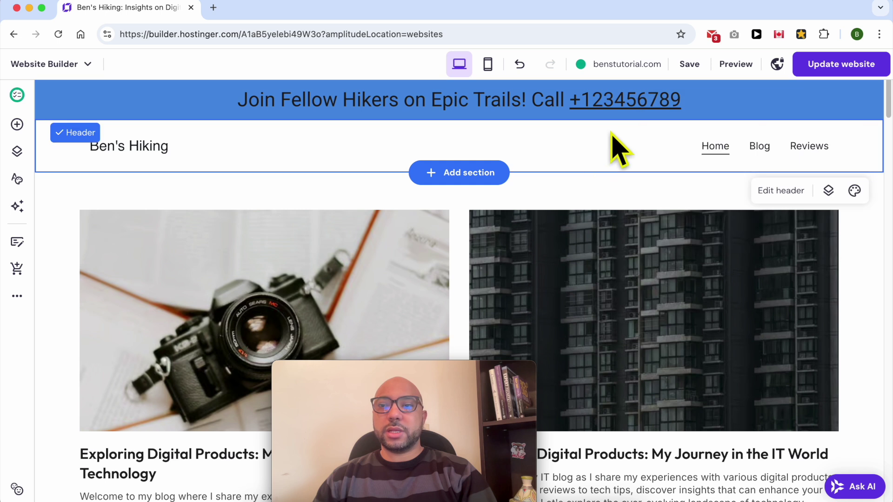
Step: Publish the website changes and view the live site, returning to the builder tab
left_click(830, 66)
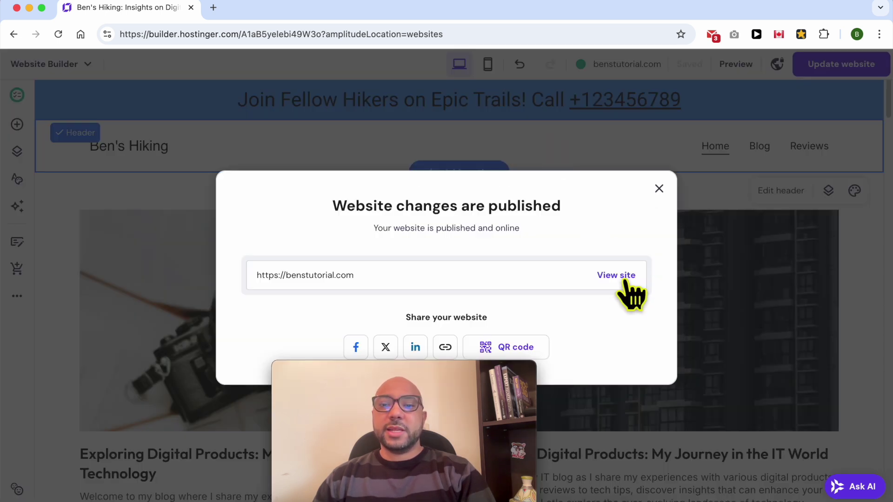
left_click(618, 276)
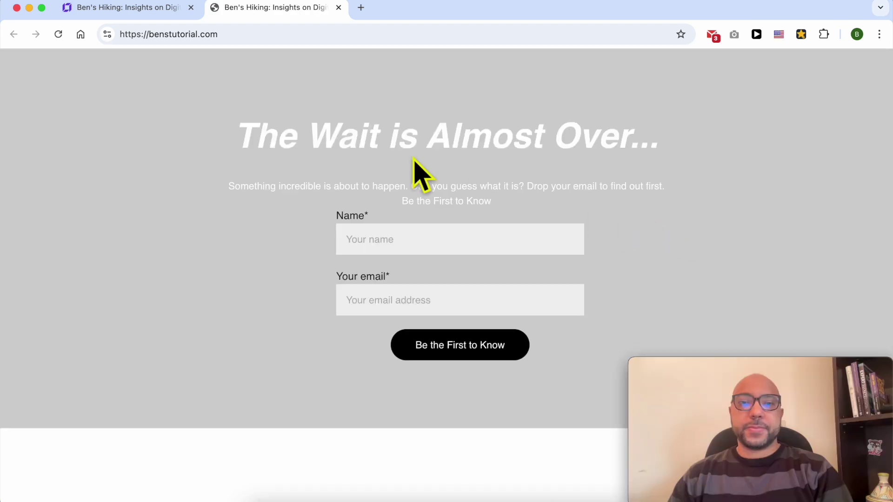
left_click(114, 8)
left_click(777, 66)
left_click(855, 100)
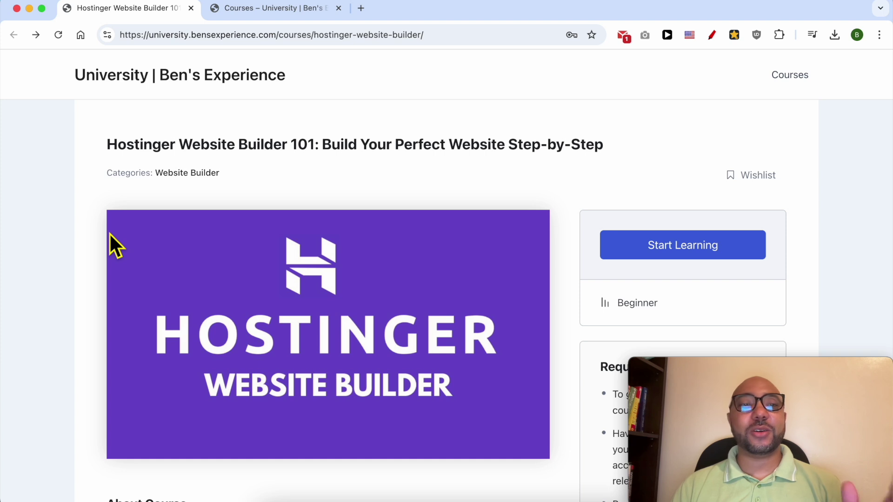
Step: Examine the Hostinger Website Builder 101 course page, including its description and the lessons under Website Setup and Design
left_click_drag(106, 144, 296, 156)
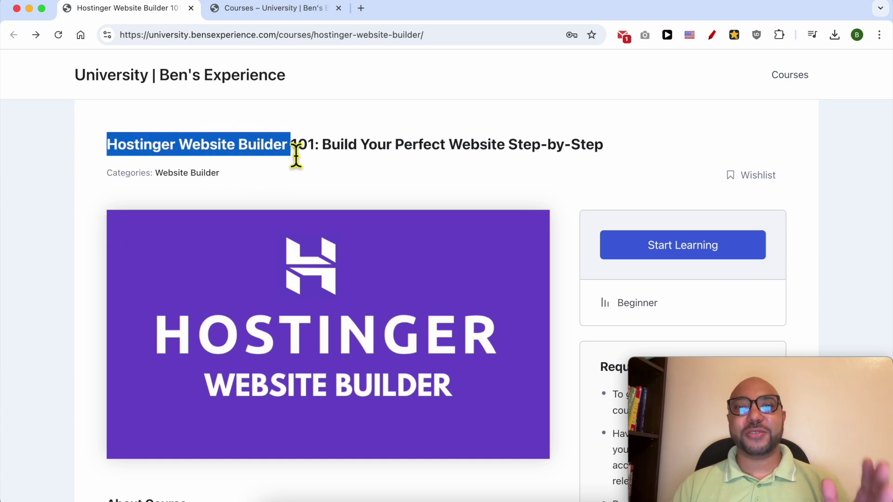
scroll(288, 167, "down", 2)
scroll(288, 168, "down", 10)
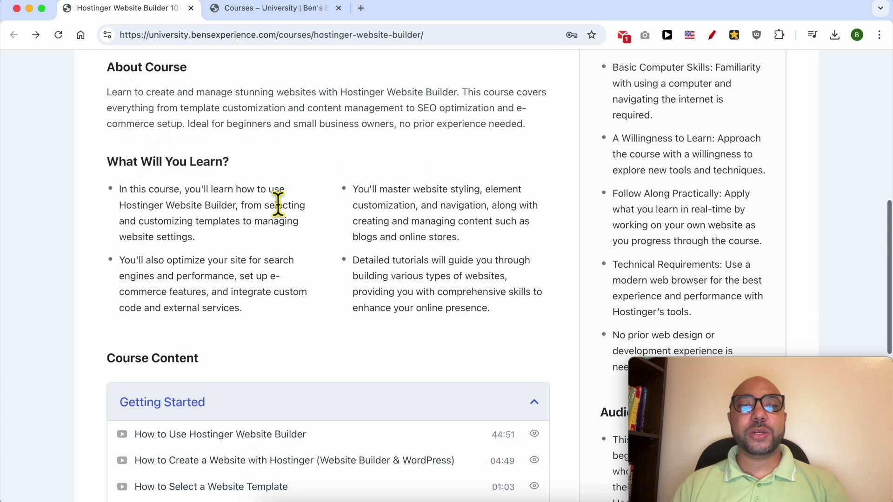
scroll(273, 213, "down", 4)
scroll(175, 265, "down", 4)
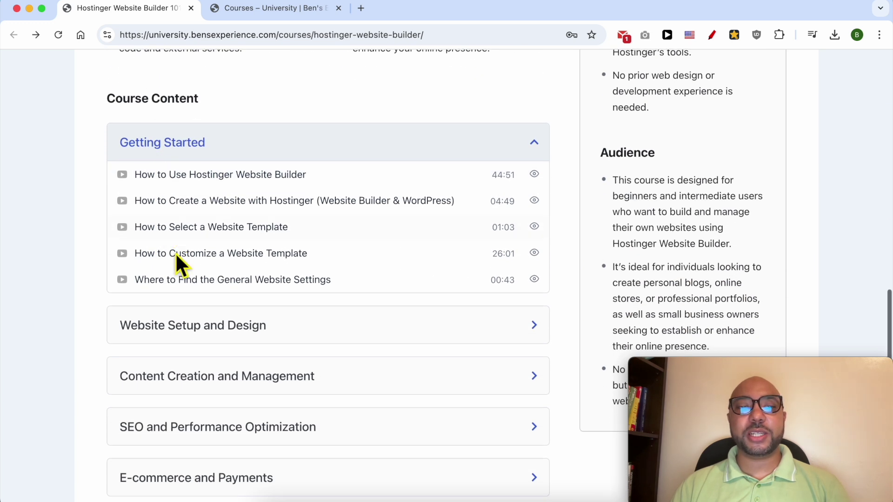
scroll(179, 233, "down", 3)
left_click(184, 205)
scroll(191, 231, "down", 2)
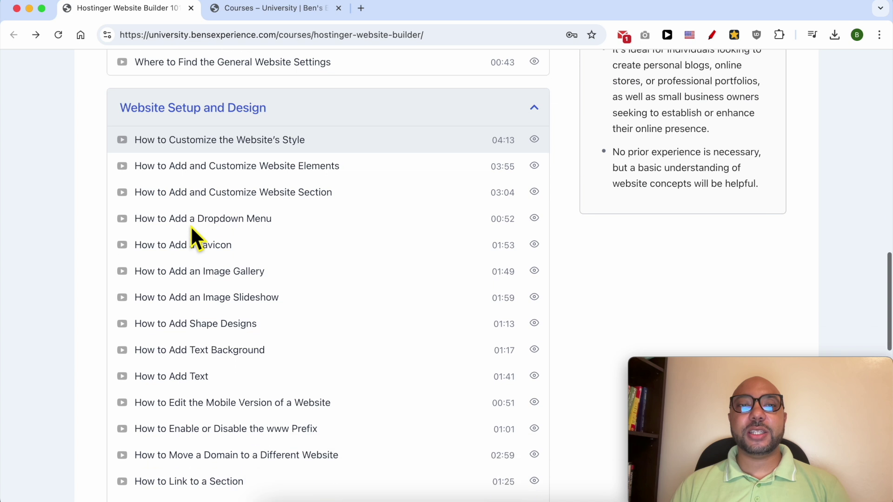
scroll(191, 230, "down", 2)
scroll(192, 231, "down", 5)
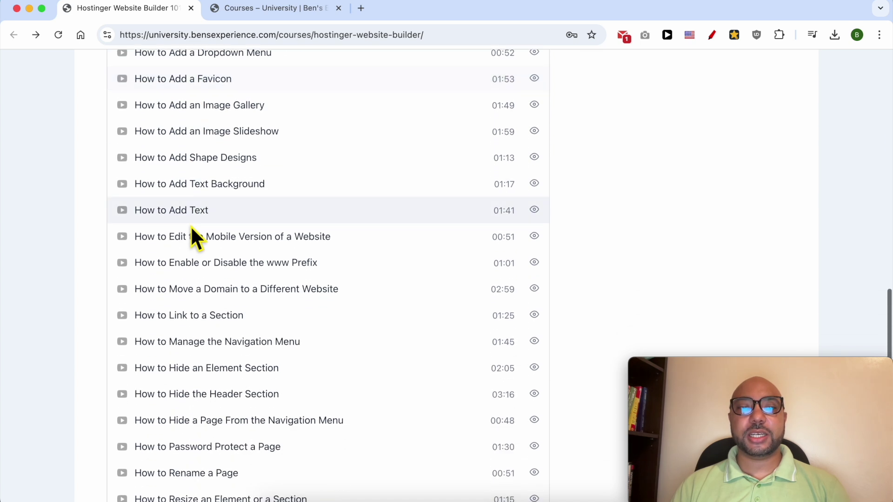
scroll(191, 227, "down", 20)
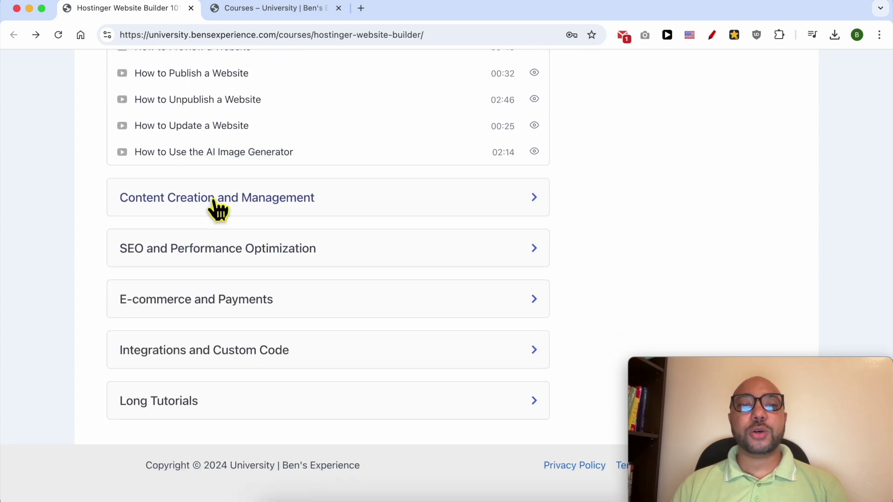
Step: Examine the course's lessons under Content Creation and Management, SEO and Performance Optimization, and E-commerce and Payments
left_click(215, 204)
scroll(214, 202, "down", 5)
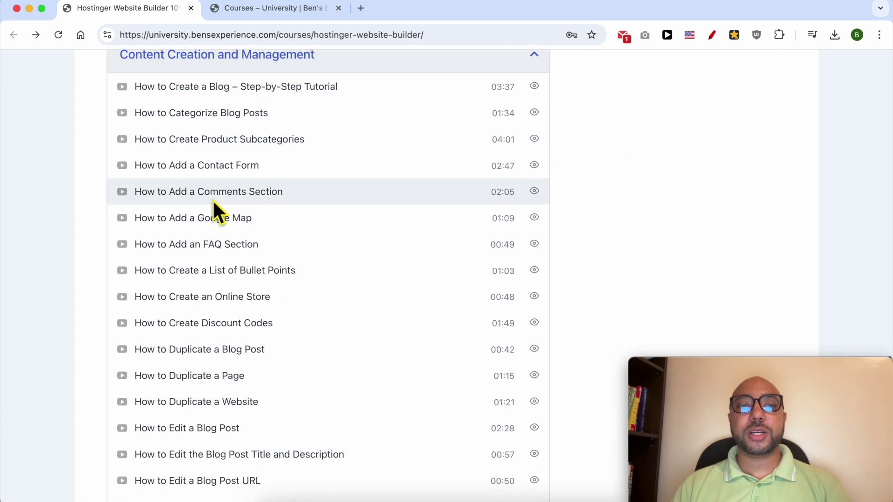
scroll(214, 205, "down", 15)
left_click(216, 256)
scroll(216, 256, "down", 5)
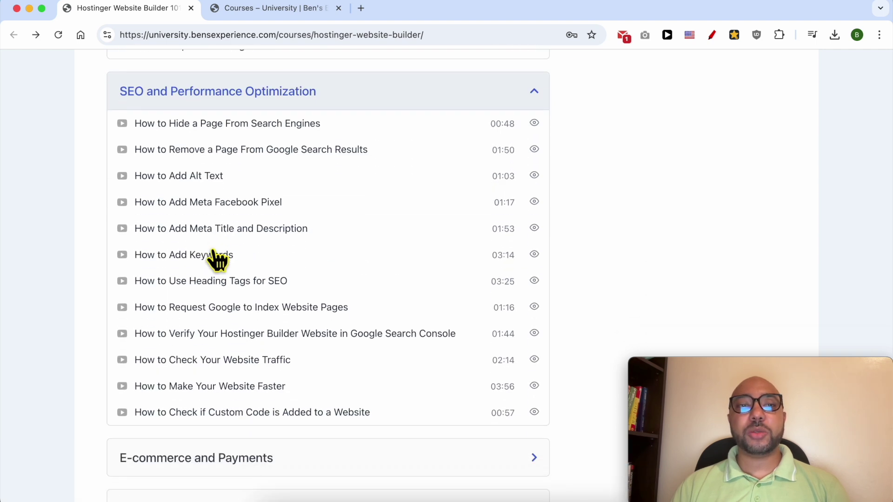
scroll(215, 258, "down", 5)
left_click(207, 328)
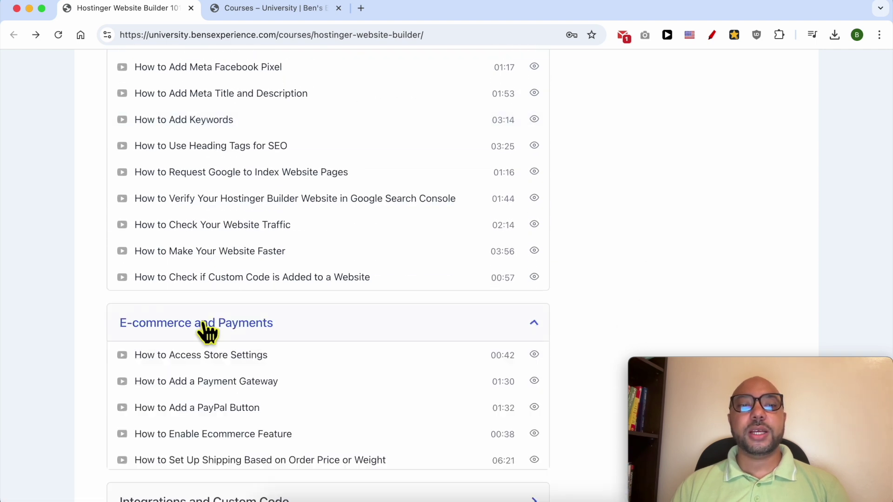
scroll(243, 315, "down", 12)
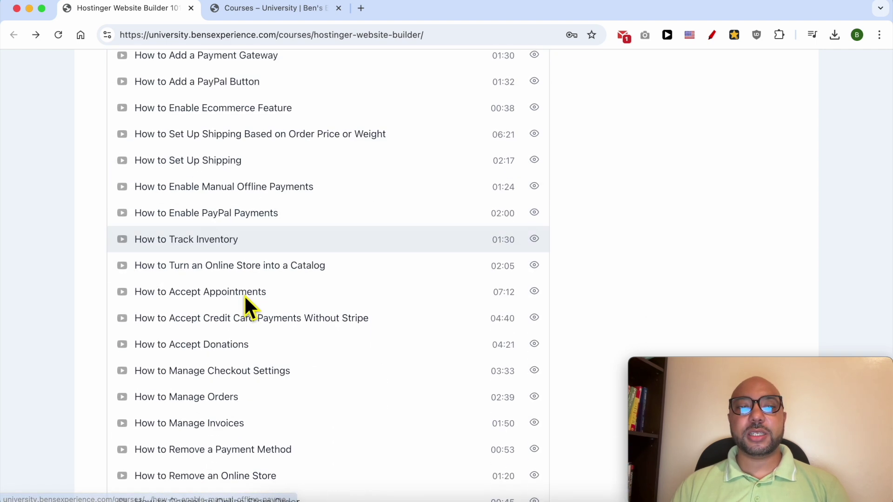
scroll(246, 302, "down", 14)
Step: Examine the course's lessons under Integrations and Custom Code and under Long Tutorials
left_click(238, 348)
scroll(235, 335, "down", 7)
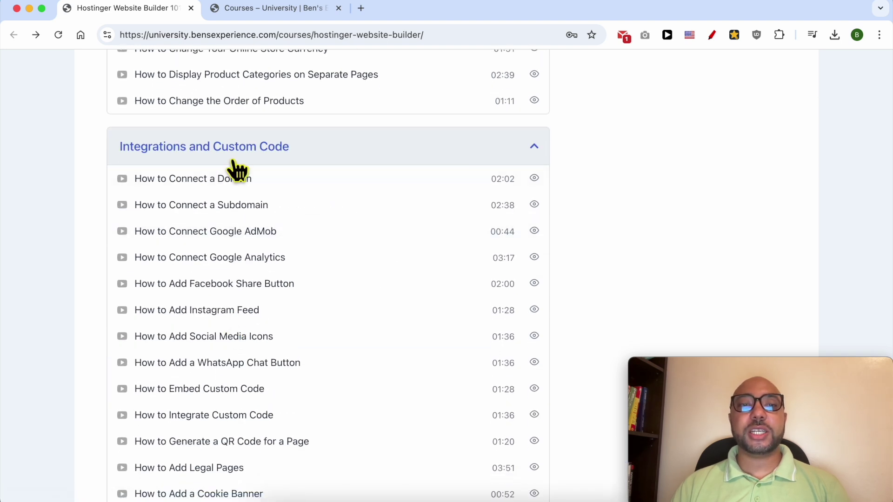
scroll(238, 169, "down", 5)
scroll(239, 170, "down", 5)
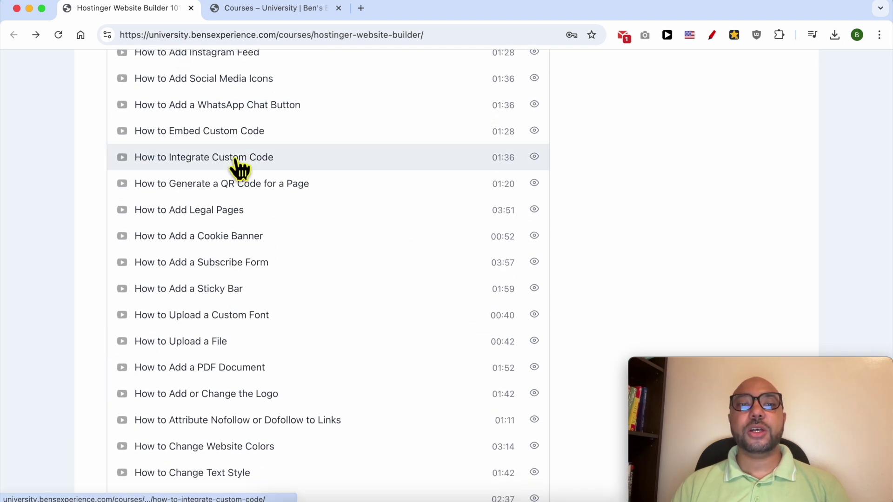
scroll(238, 168, "down", 10)
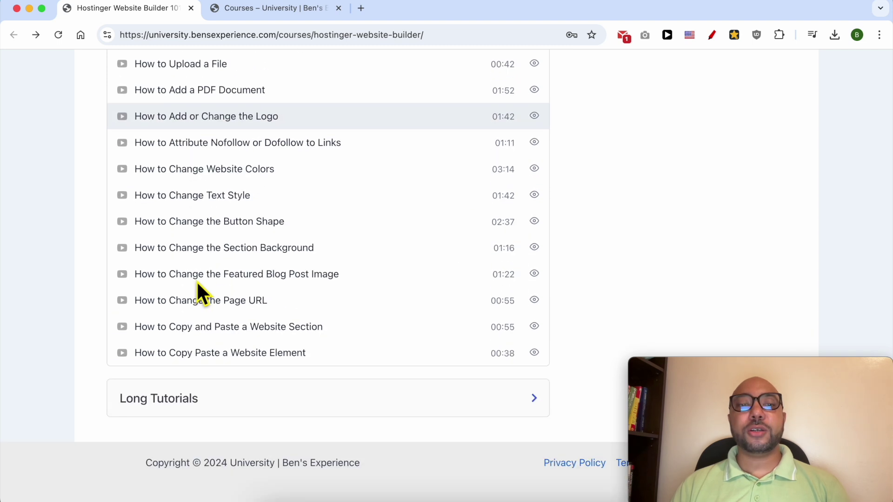
left_click(185, 399)
scroll(195, 320, "down", 6)
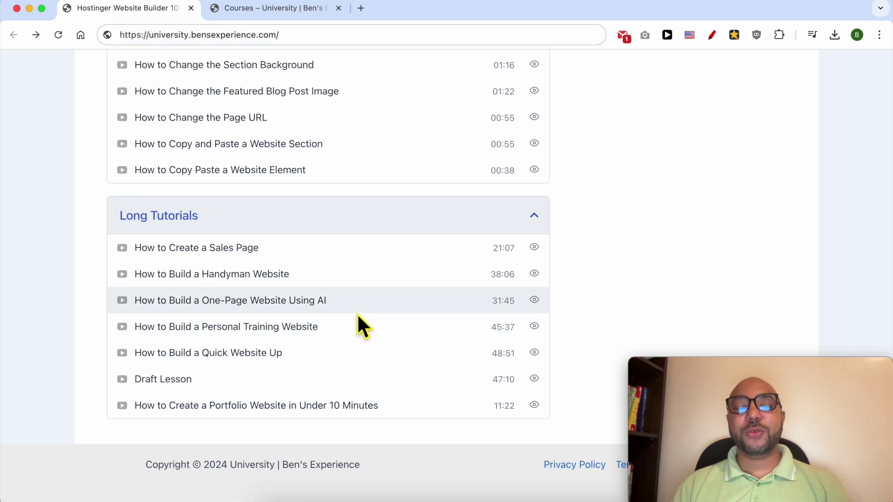
scroll(358, 316, "up", 20)
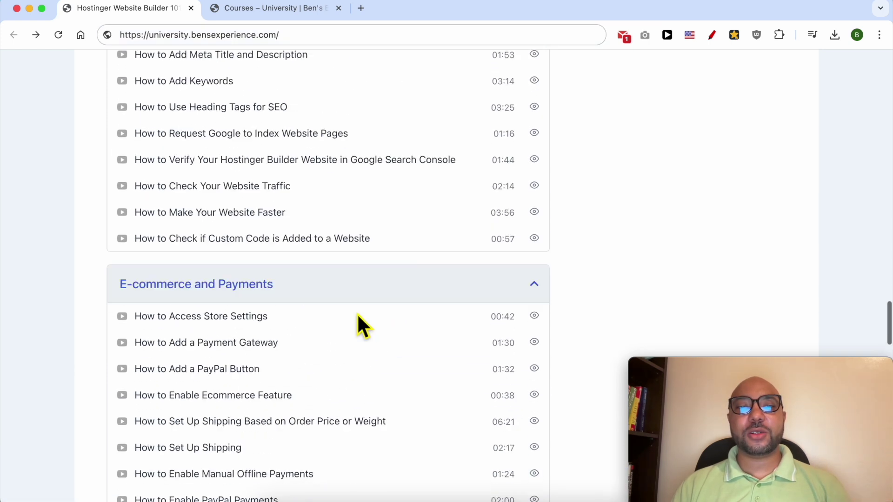
Step: Look through the full course catalog on the university.bensexperience.com home page and check its web address
left_click(278, 9)
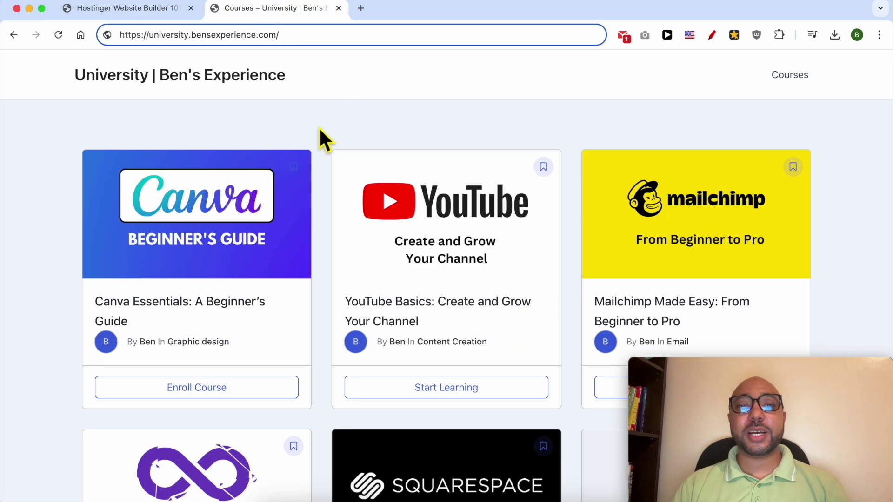
scroll(320, 130, "down", 15)
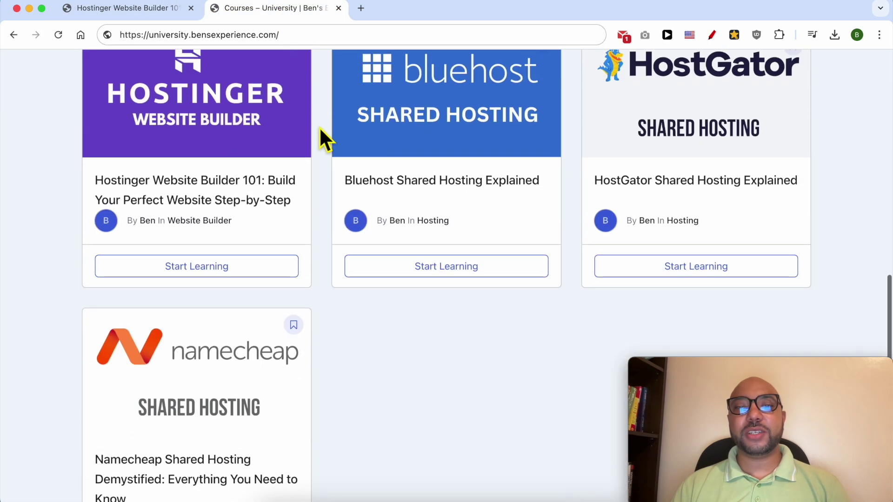
scroll(319, 127, "down", 5)
double_click(168, 35)
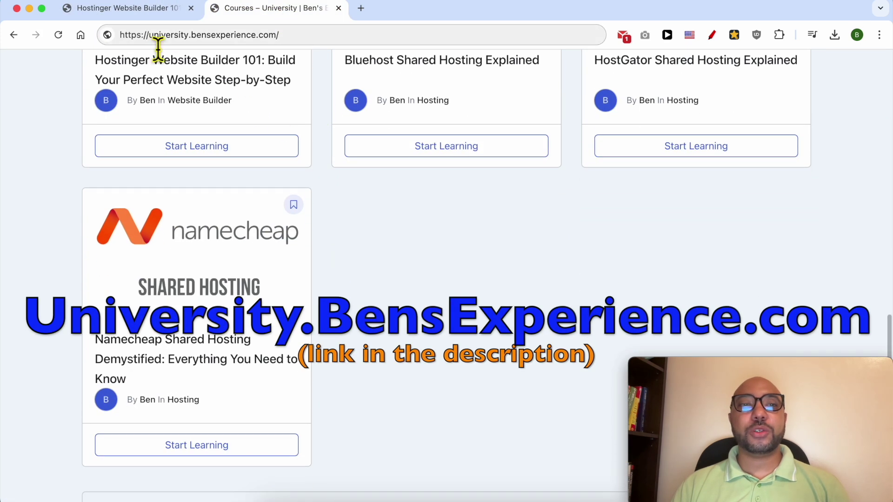
left_click_drag(210, 42, 309, 41)
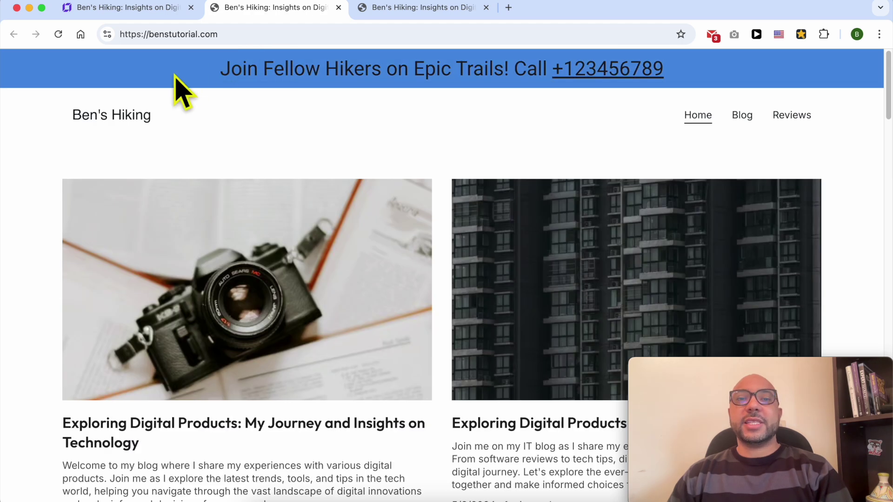
Step: Check the promotional bar's text on the live benstutorial.com page and how the bar behaves while browsing down the page
left_click_drag(174, 76, 742, 65)
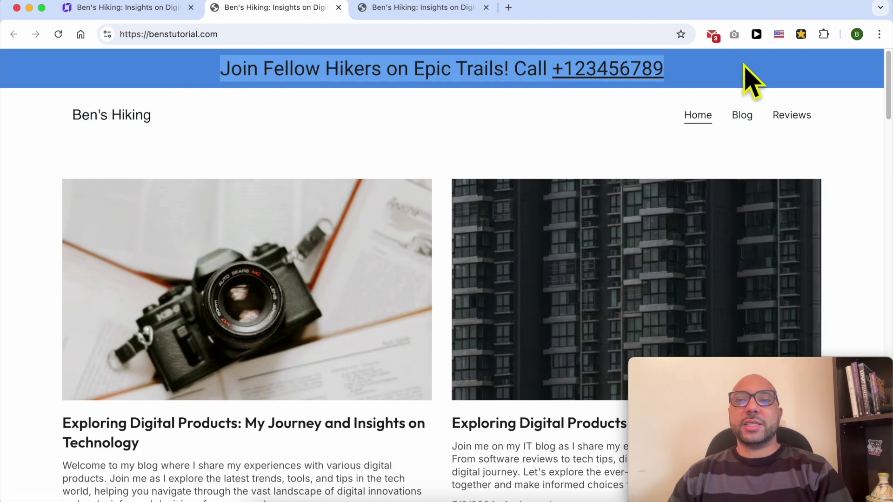
left_click(744, 65)
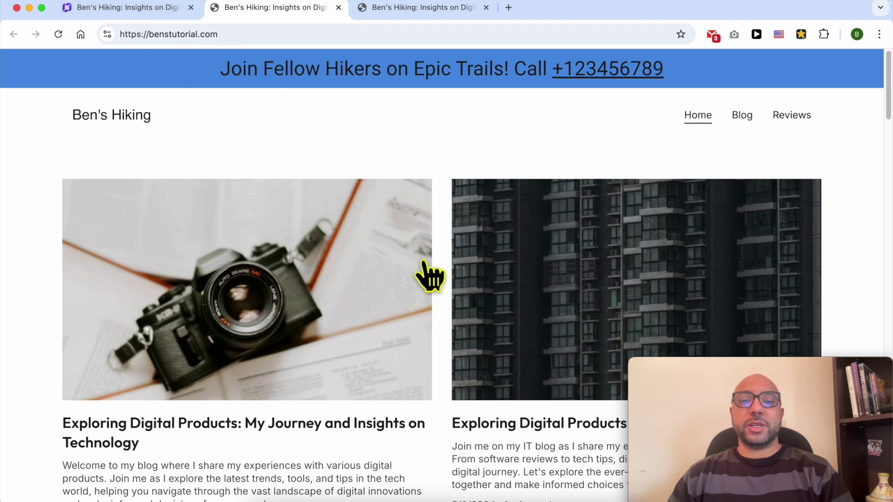
scroll(431, 277, "down", 9)
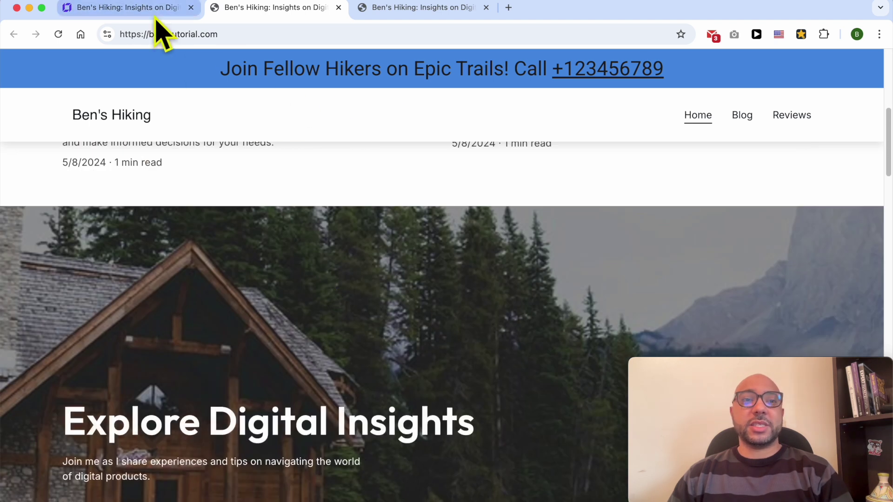
Step: In the website builder, move the "Explore Digital Insights" section up so it sits directly below the header
left_click(158, 14)
scroll(435, 269, "down", 8)
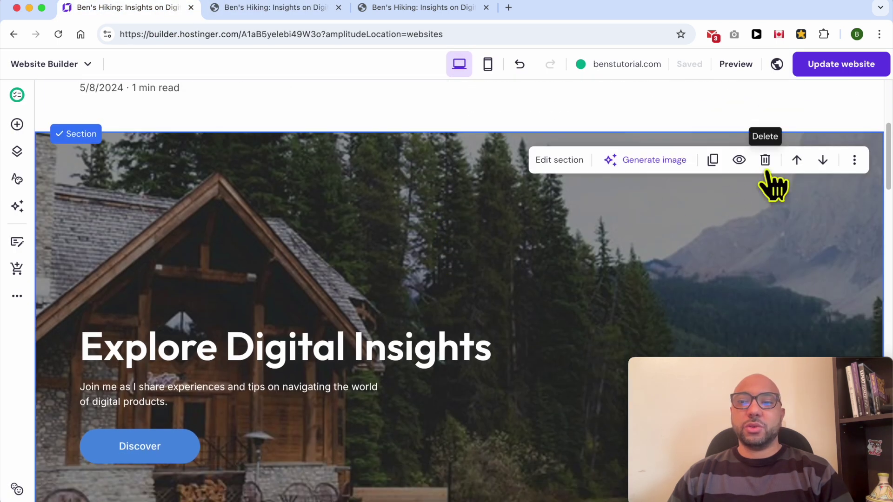
left_click(797, 161)
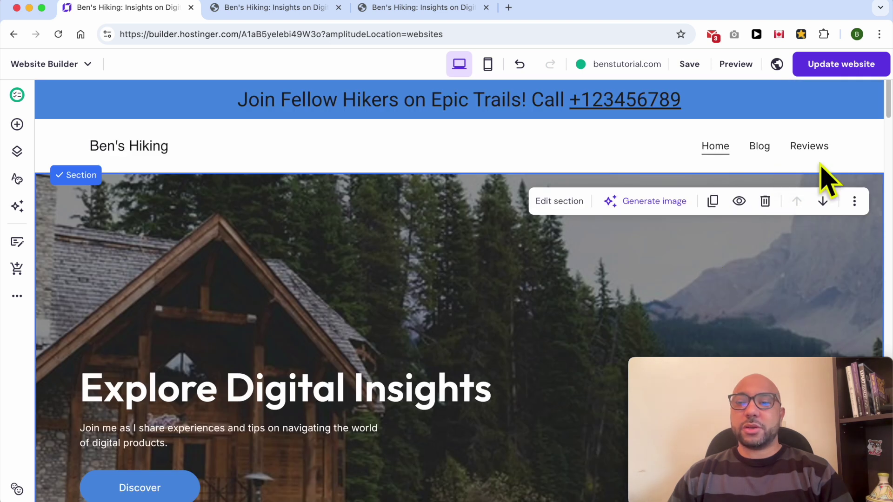
Step: Publish the website changes and view the live site, checking the sticky bar text above the header
left_click(842, 67)
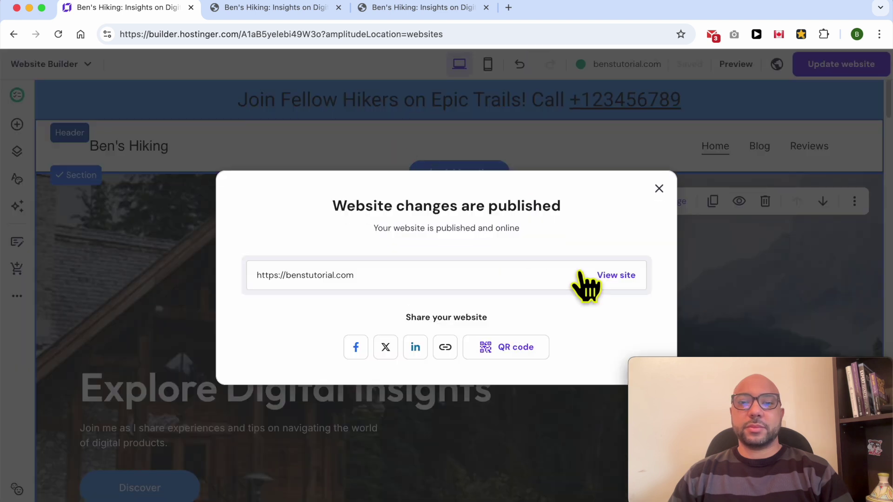
left_click(600, 274)
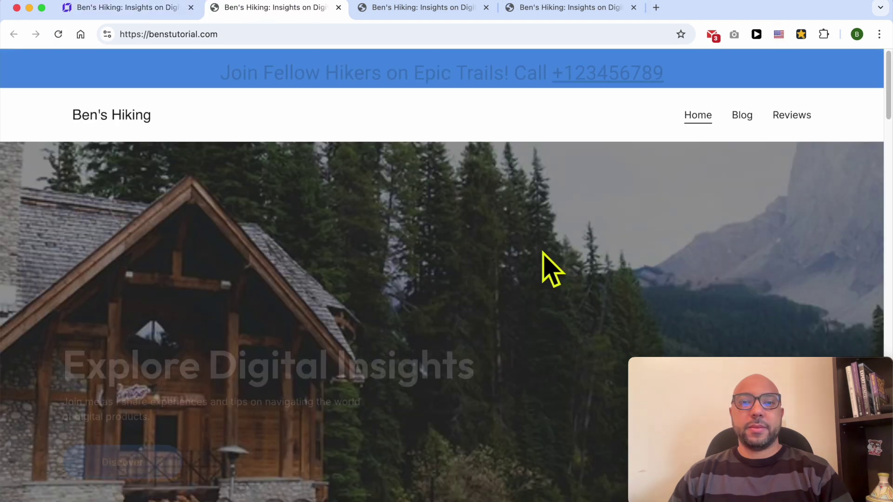
left_click_drag(215, 78, 722, 84)
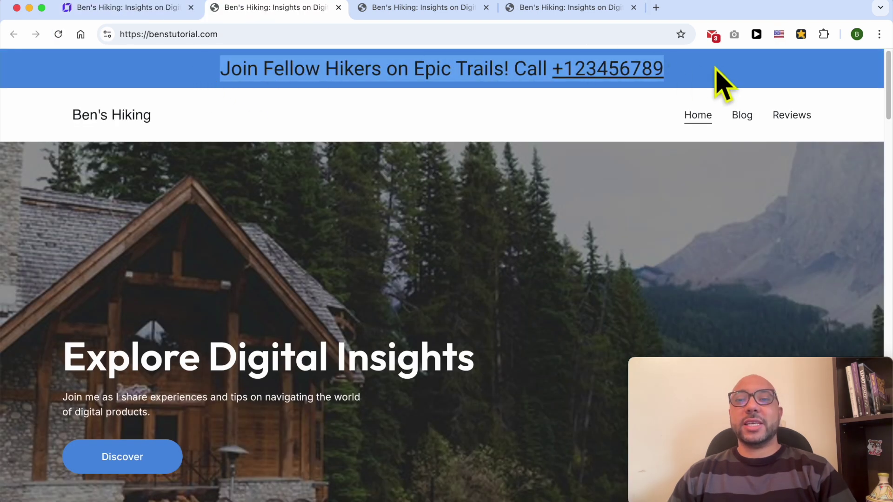